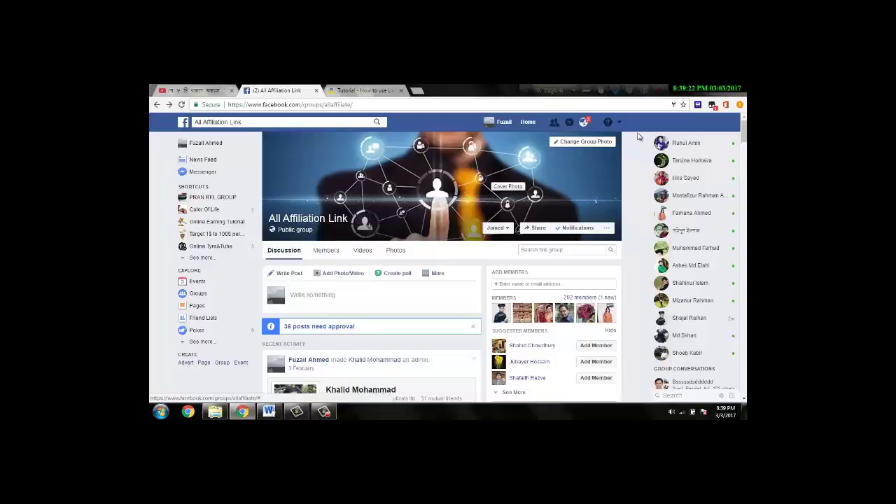
Step: Look through the All Affiliation Link group page, from its header to the SMM History and LinkCollider tutorial announcement posts
scroll(518, 228, down, 1)
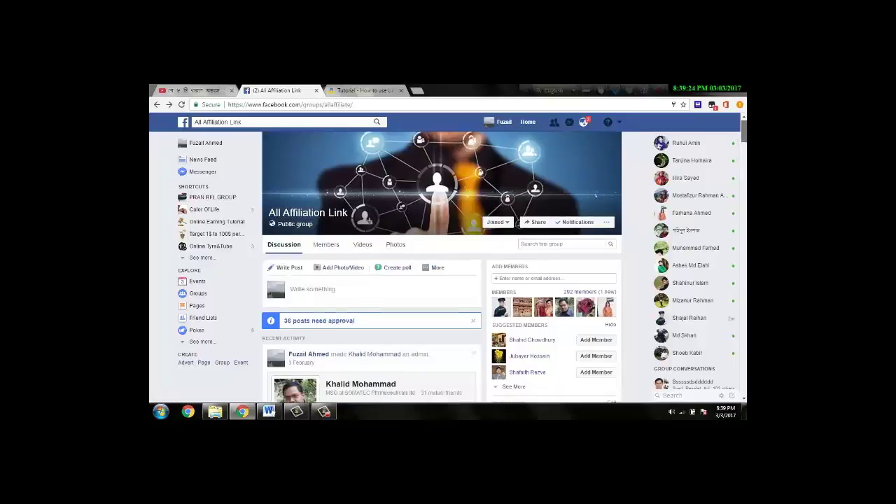
scroll(518, 228, down, 2)
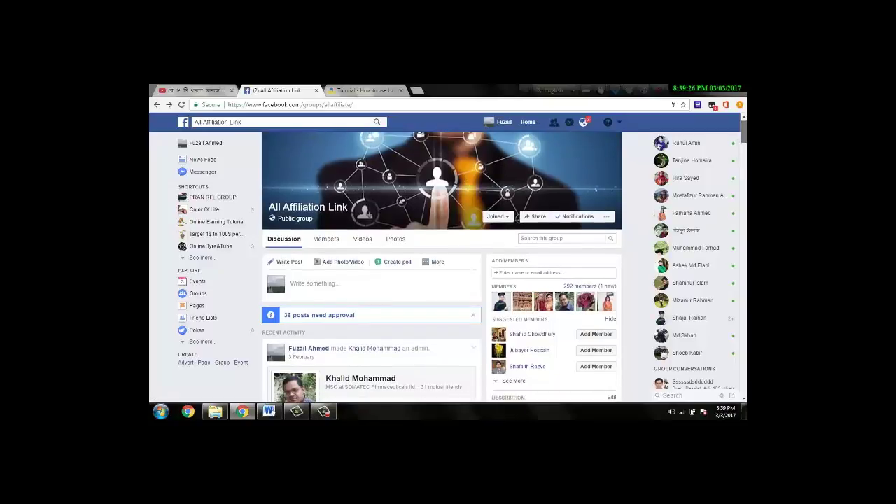
scroll(518, 228, up, 2)
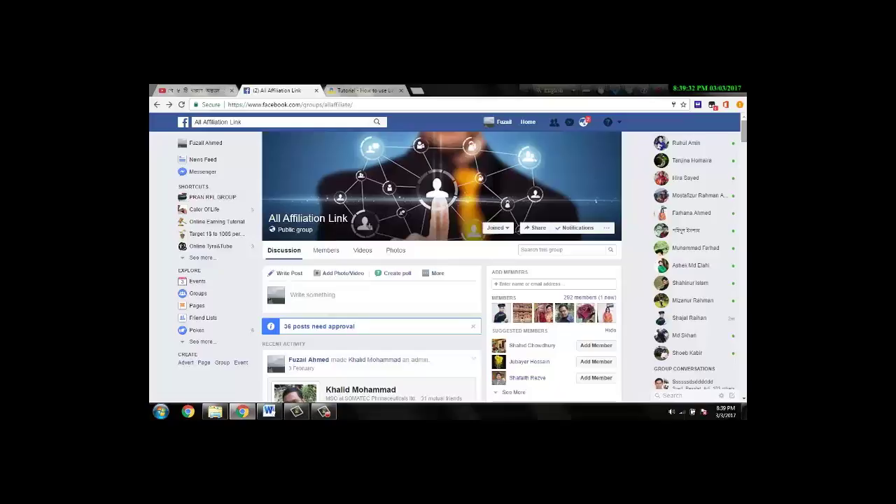
scroll(442, 267, down, 1)
scroll(442, 268, down, 3)
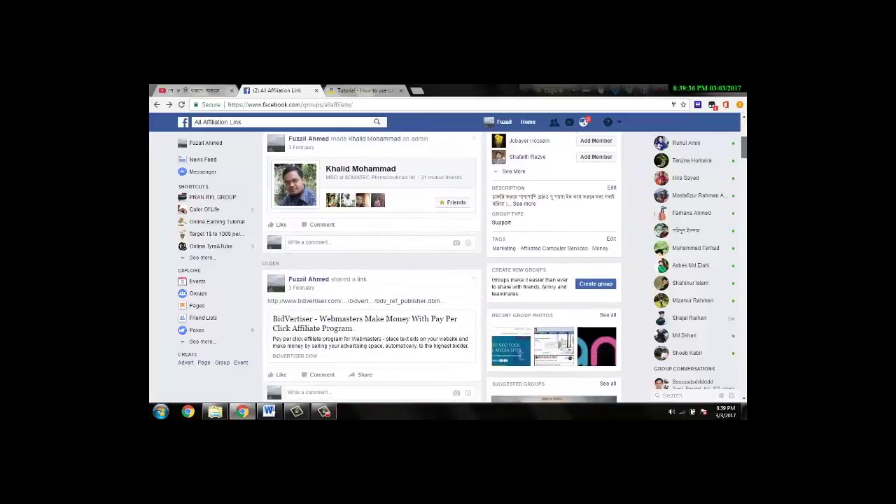
scroll(442, 267, down, 2)
scroll(441, 268, down, 5)
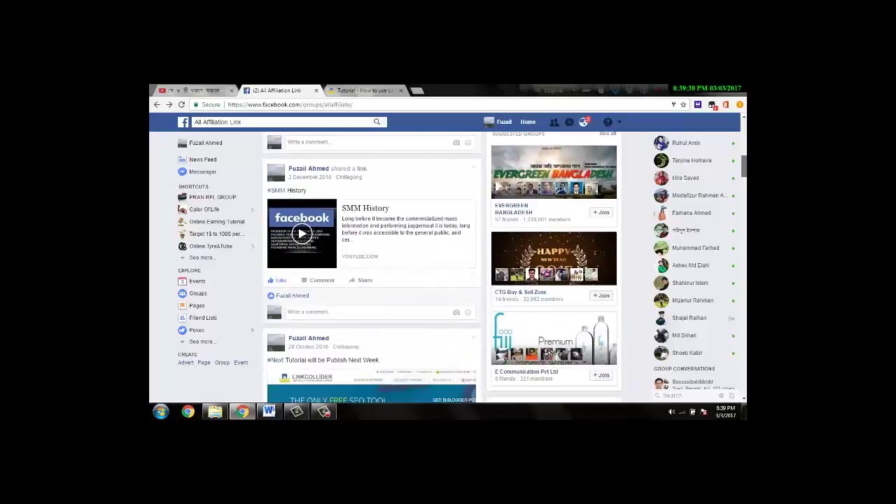
scroll(340, 250, up, 2)
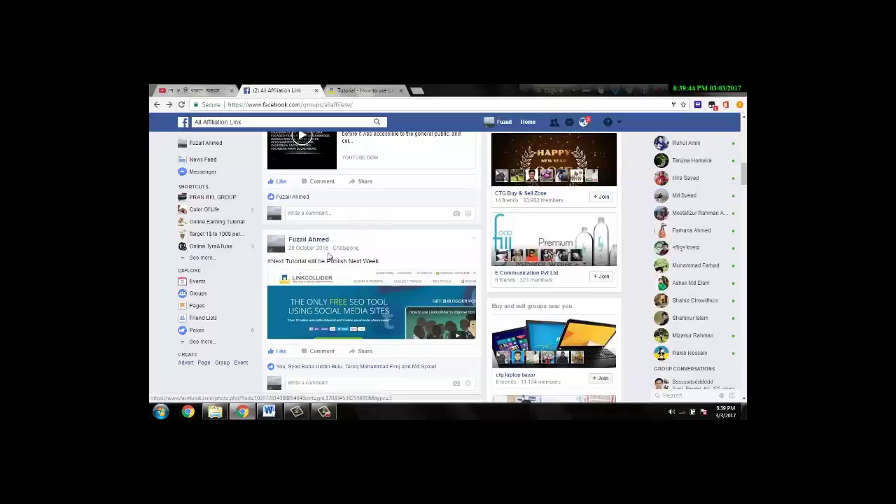
drag(352, 279, 377, 291)
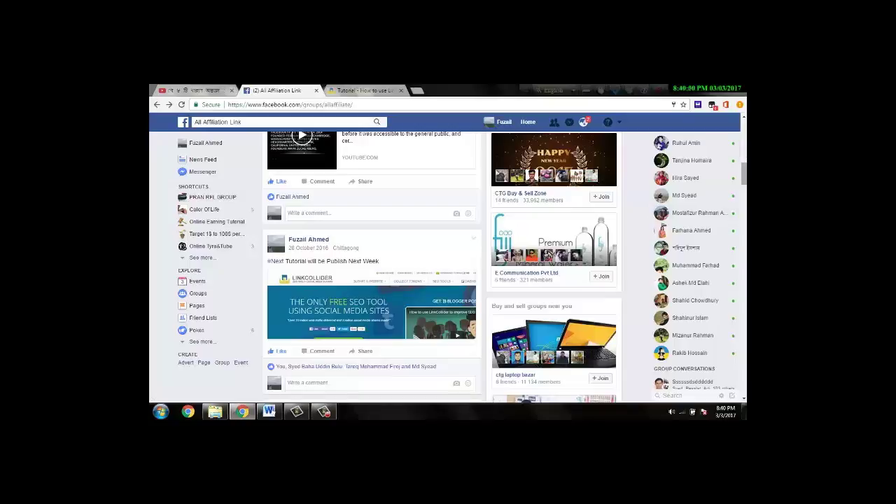
scroll(443, 267, up, 2)
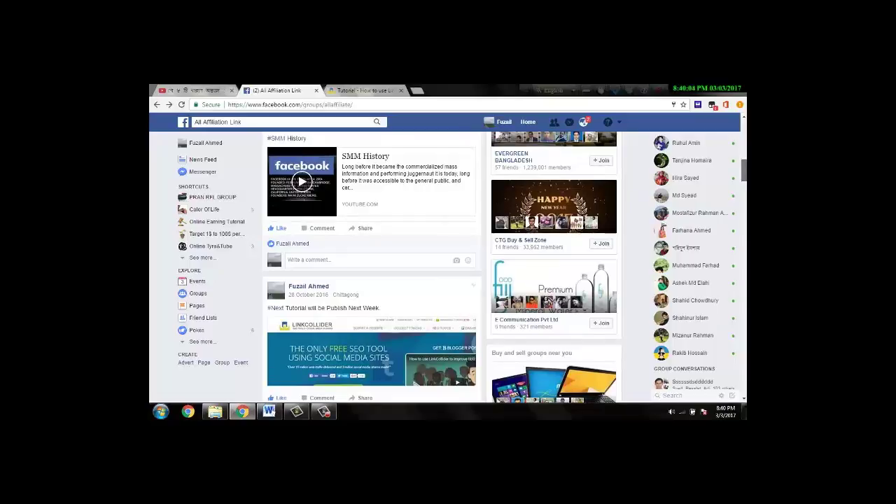
scroll(442, 267, up, 1)
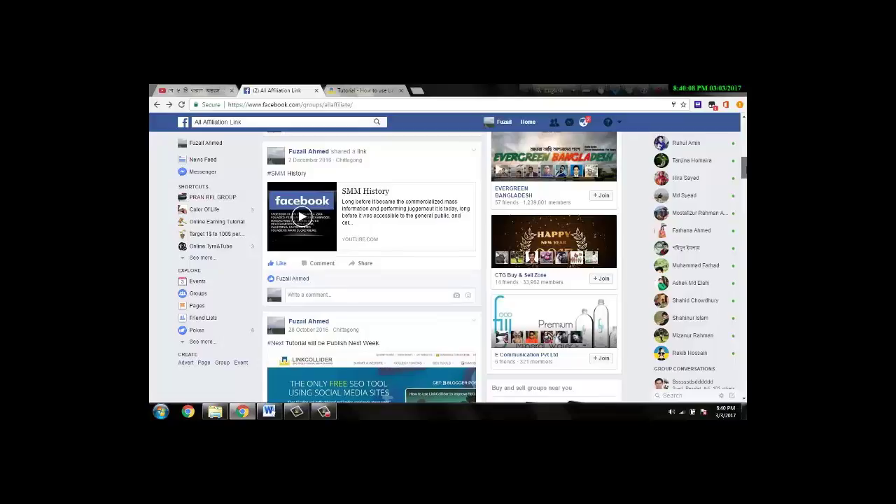
scroll(441, 267, down, 1)
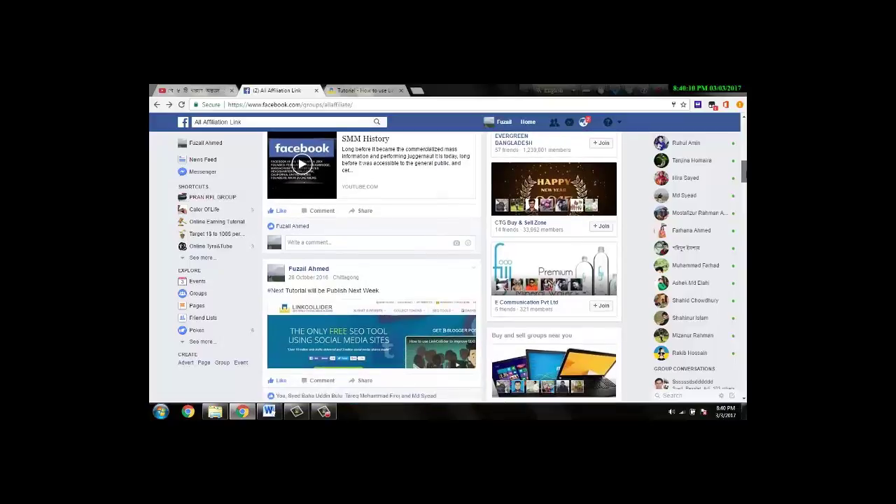
scroll(441, 268, down, 1)
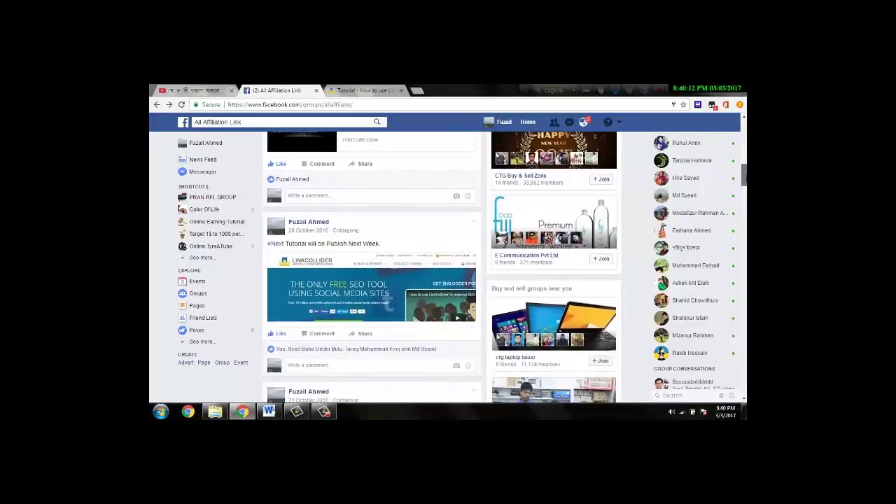
Step: Examine the #Bidvertiser Video Tutorial posts from 21 October 2016 in the group feed
scroll(442, 267, down, 5)
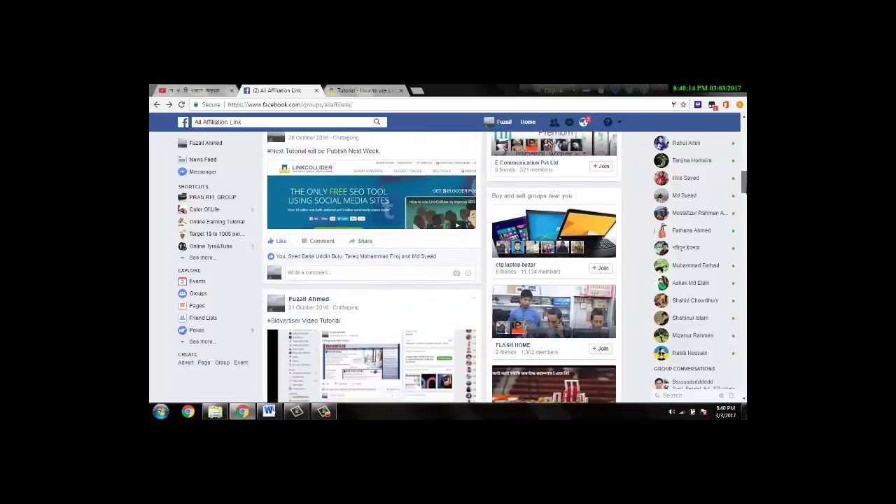
scroll(371, 266, up, 2)
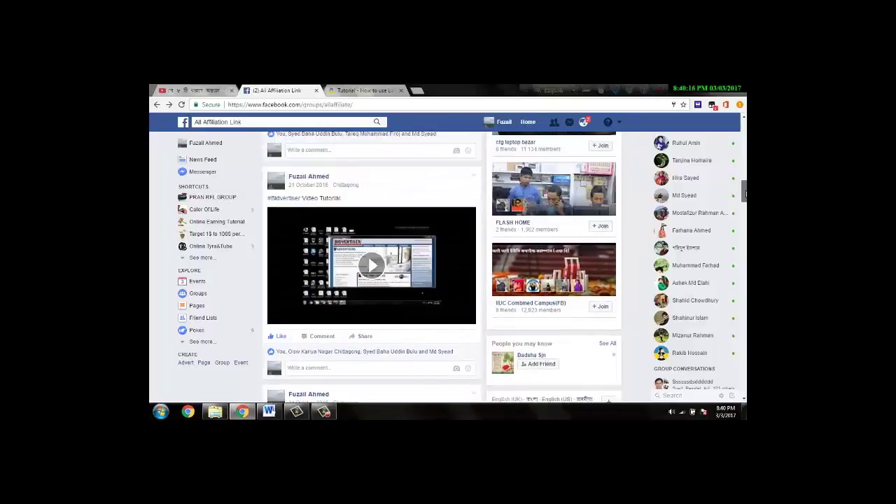
scroll(371, 266, down, 1)
scroll(372, 266, down, 1)
scroll(371, 266, up, 1)
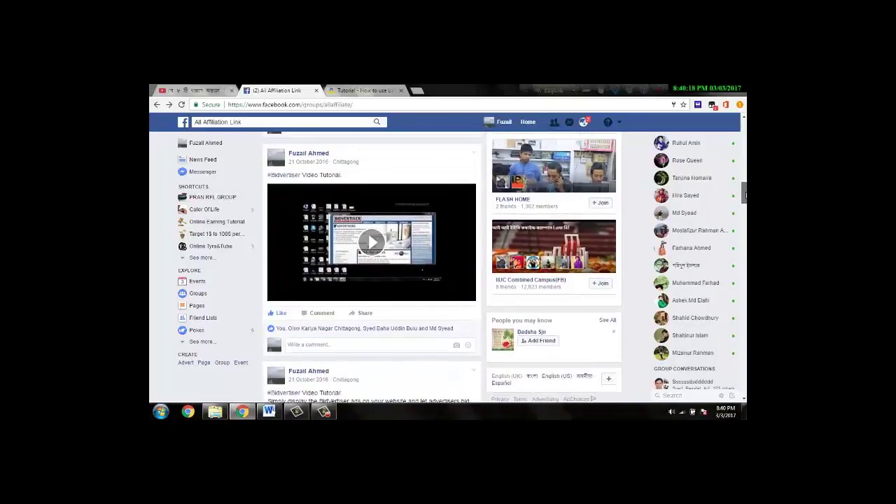
scroll(371, 266, up, 1)
scroll(372, 266, down, 5)
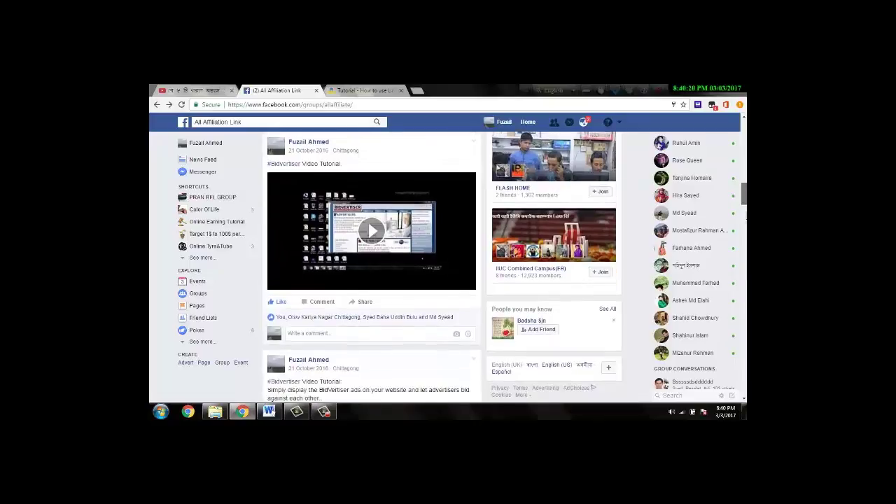
scroll(372, 266, down, 3)
Step: Compare the Branoo Affiliate video tutorial post with the "Coming soon Next tutorial" BidVertiser post and its neighbouring tutorial posts
scroll(371, 266, up, 2)
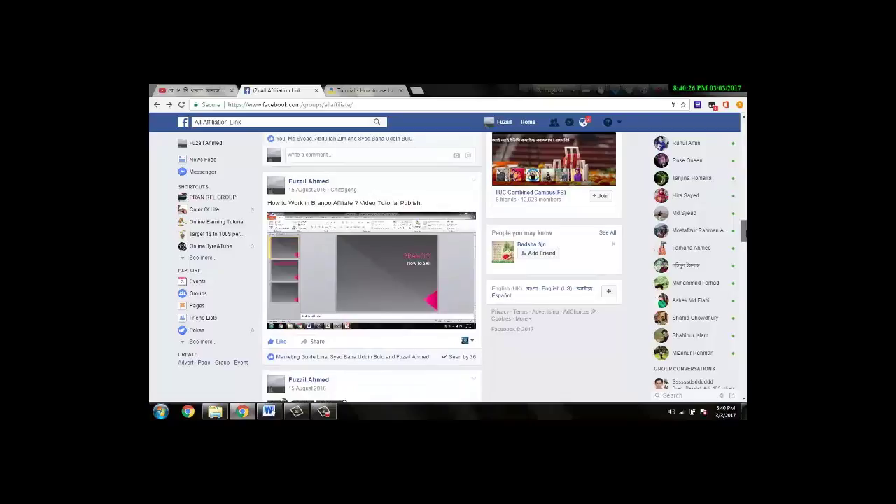
scroll(372, 266, up, 3)
scroll(372, 266, down, 2)
scroll(371, 266, up, 1)
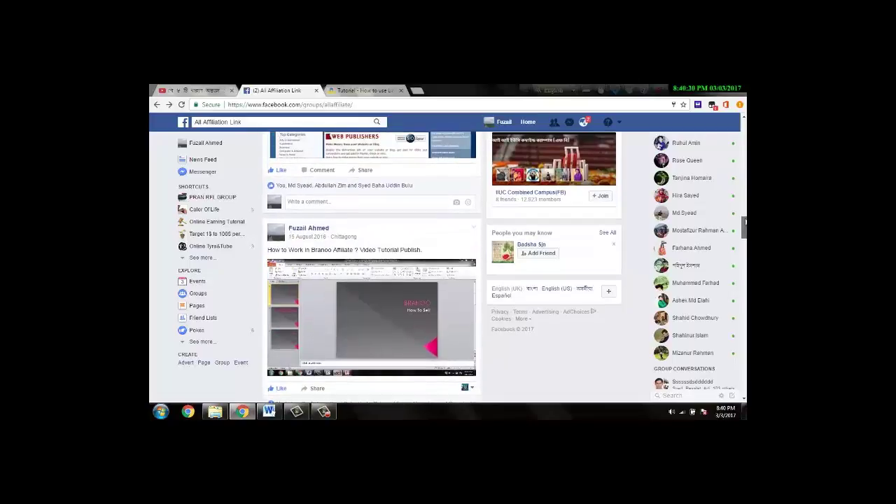
scroll(372, 266, up, 3)
scroll(372, 266, down, 5)
scroll(372, 266, up, 1)
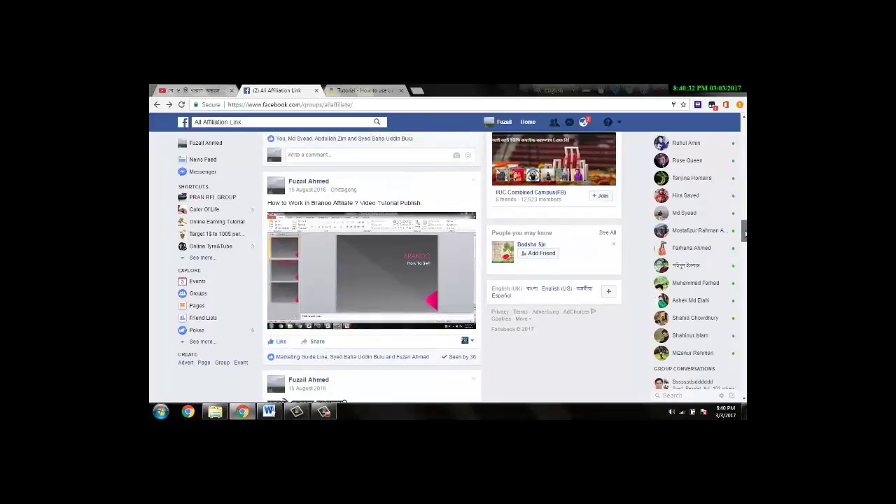
scroll(372, 266, up, 4)
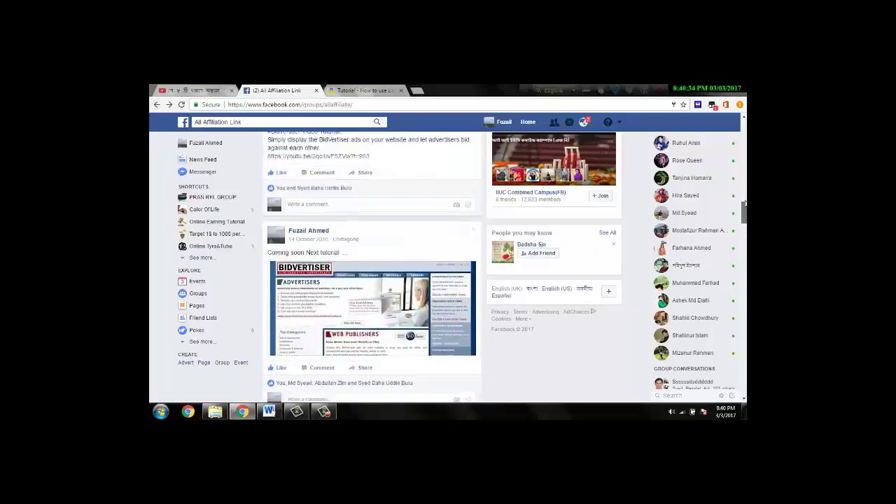
scroll(372, 266, down, 1)
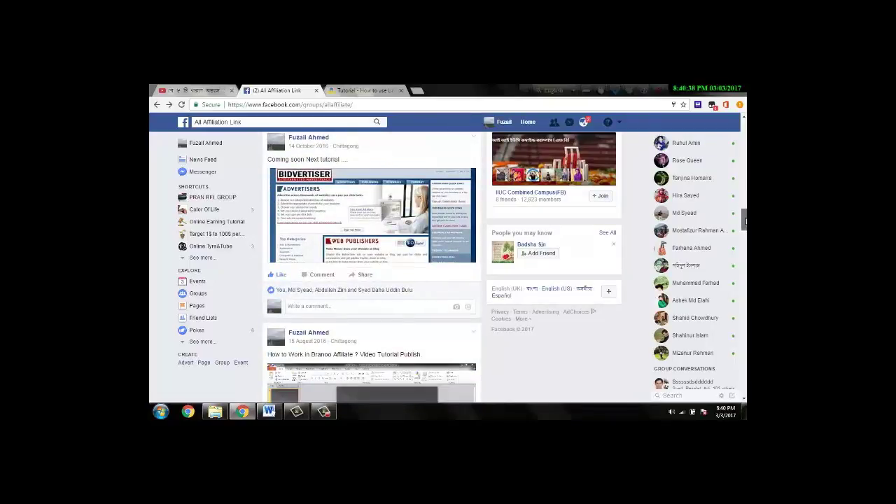
scroll(746, 220, up, 2)
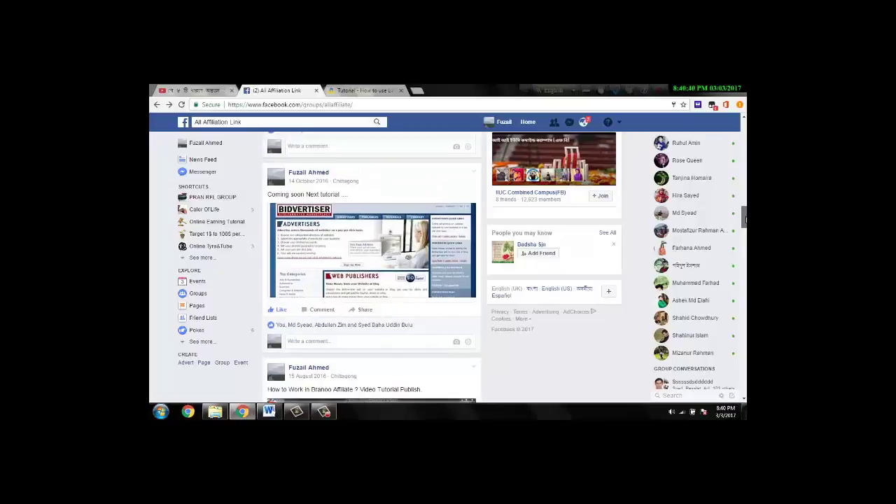
scroll(745, 220, up, 1)
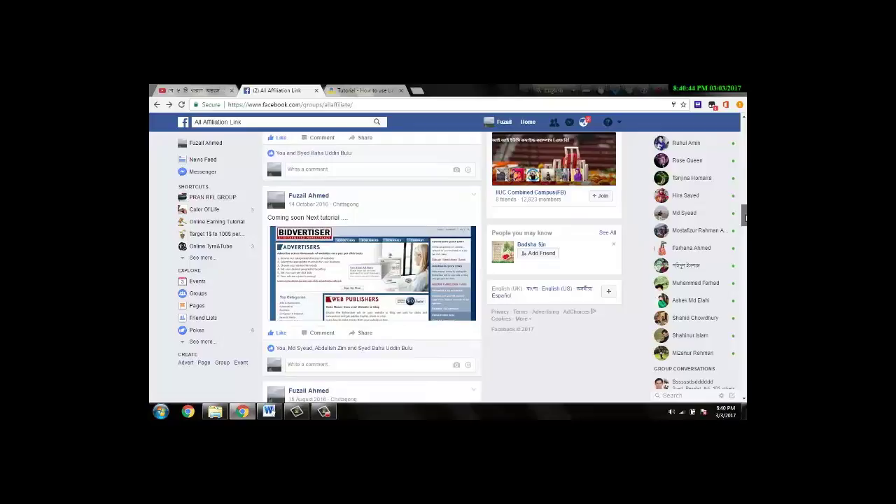
scroll(745, 218, down, 1)
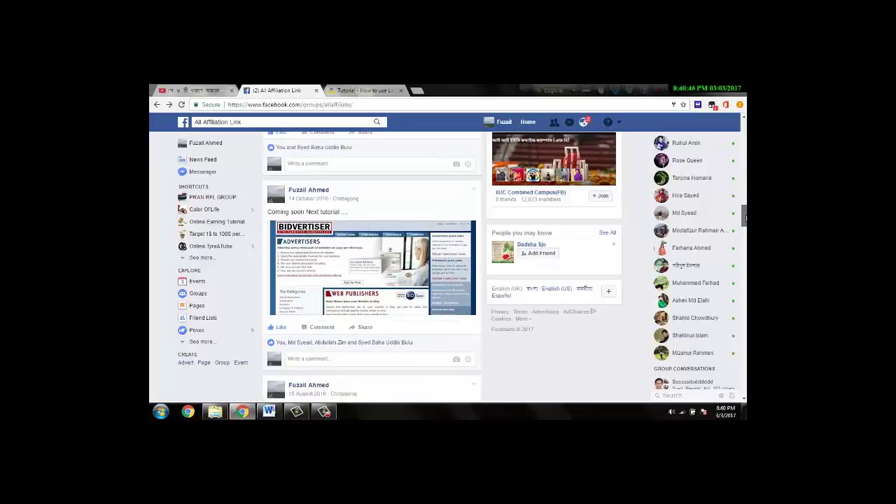
scroll(745, 218, up, 1)
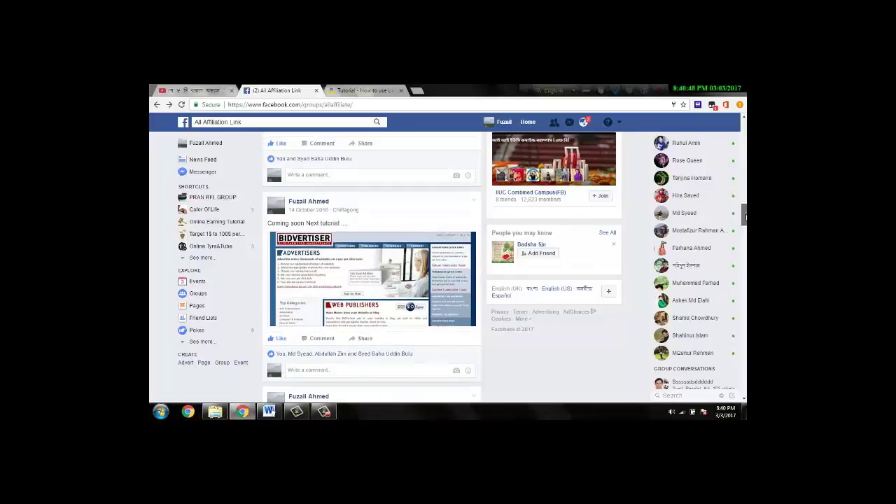
scroll(745, 218, up, 3)
scroll(746, 217, down, 3)
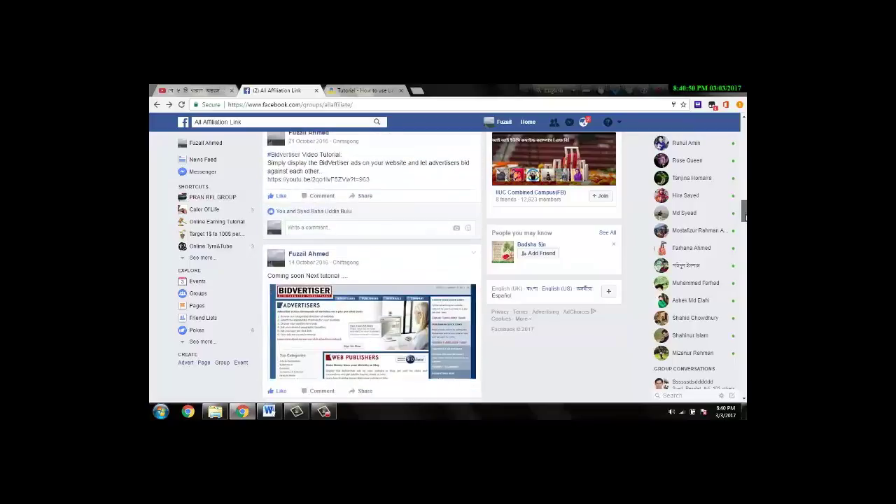
scroll(746, 218, up, 3)
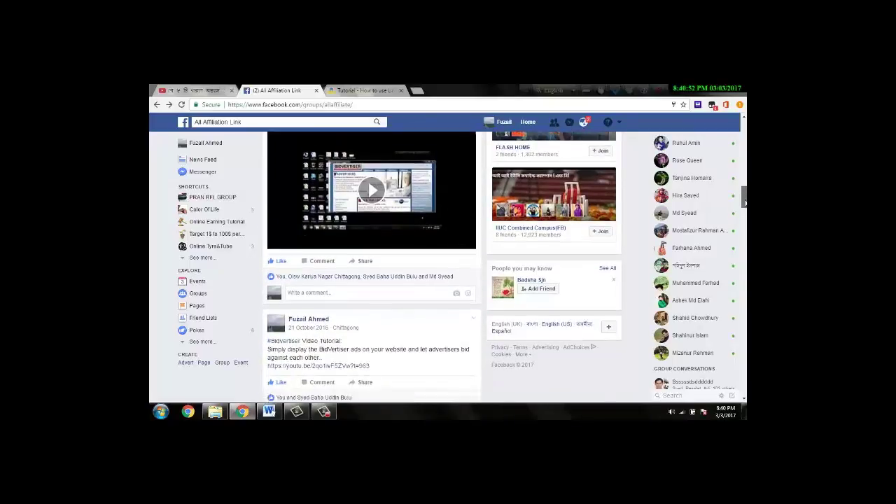
scroll(746, 218, down, 5)
Step: Return to the group's LinkCollider post, view the open LinkCollider tutorial page, and go back to the group
drag(744, 218, 744, 177)
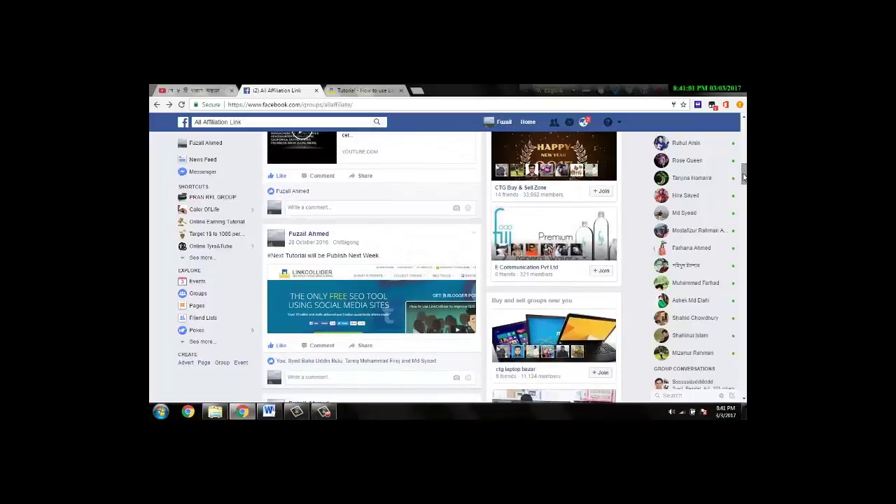
click(370, 90)
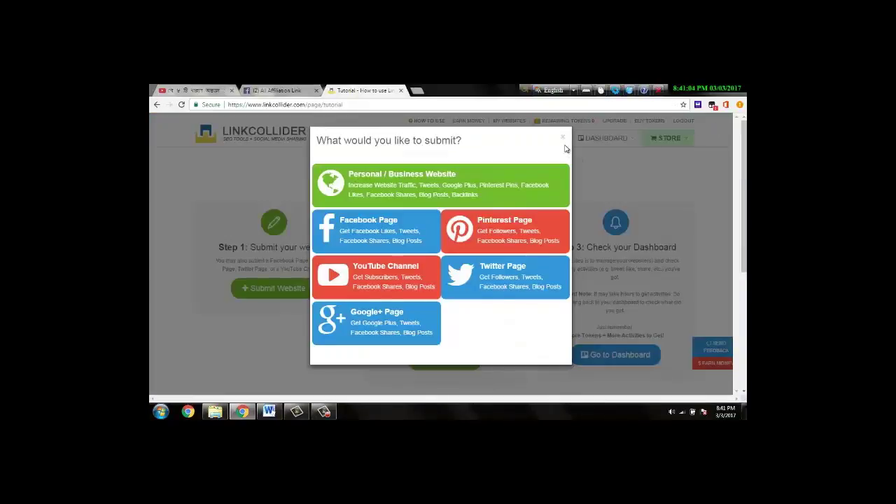
click(266, 89)
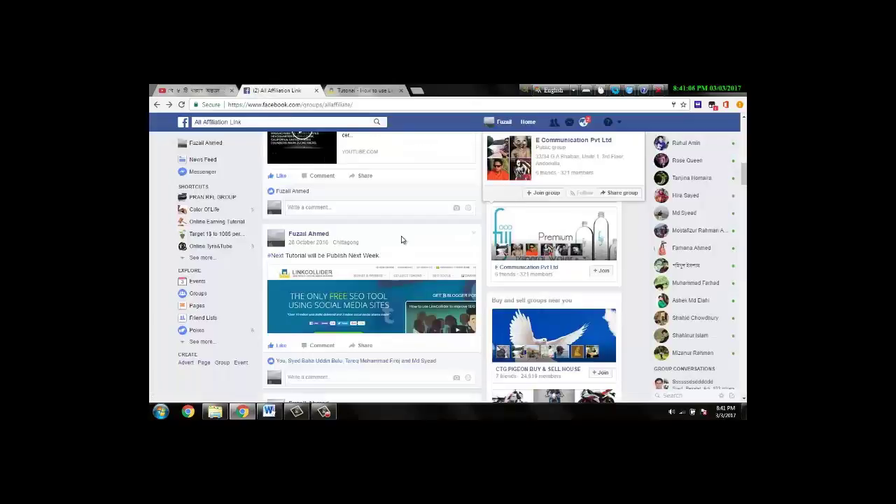
Step: Review the earlier group posts back up to the All Affiliation Link cover, post box and members area
scroll(371, 266, up, 10)
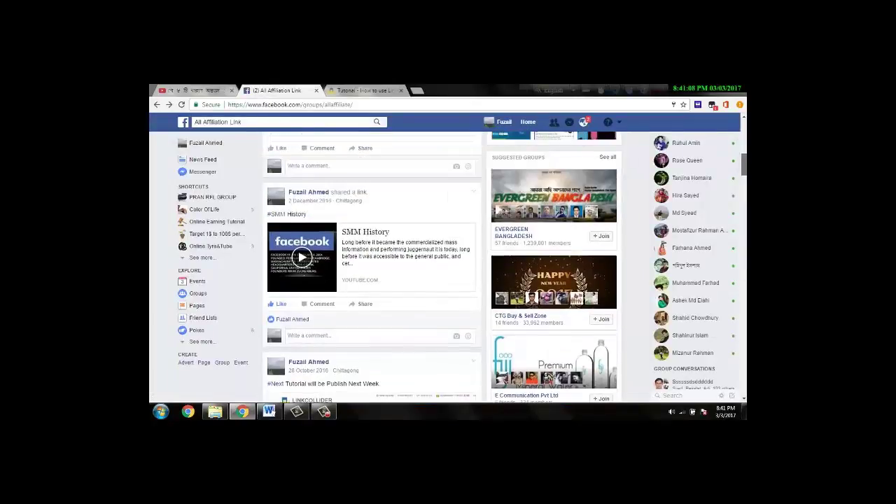
scroll(535, 399, up, 3)
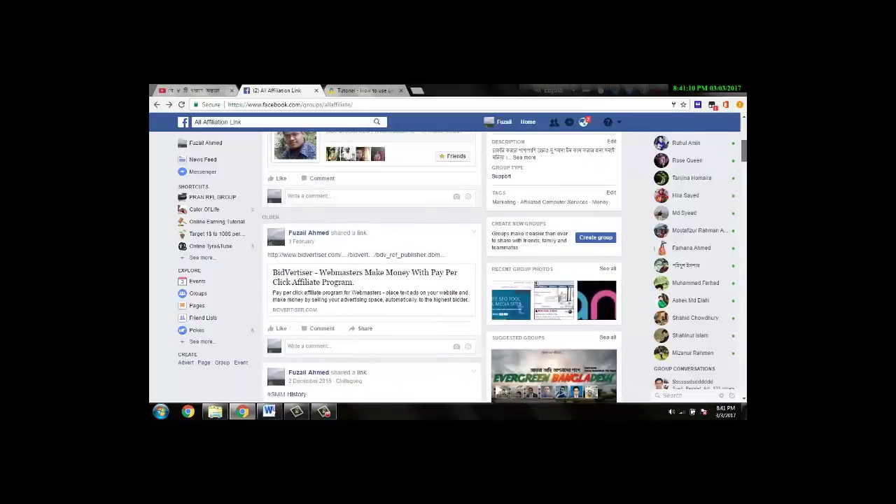
scroll(535, 400, down, 2)
scroll(535, 400, up, 3)
scroll(535, 400, down, 5)
scroll(744, 121, up, 5)
scroll(744, 130, down, 2)
scroll(745, 127, up, 2)
scroll(744, 128, down, 3)
scroll(742, 125, up, 3)
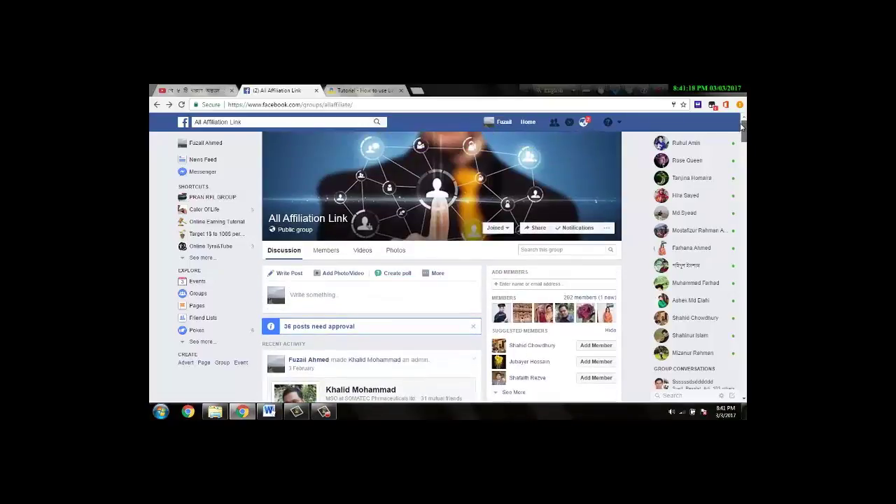
scroll(742, 125, down, 3)
scroll(744, 131, up, 2)
scroll(744, 131, up, 1)
scroll(744, 131, down, 2)
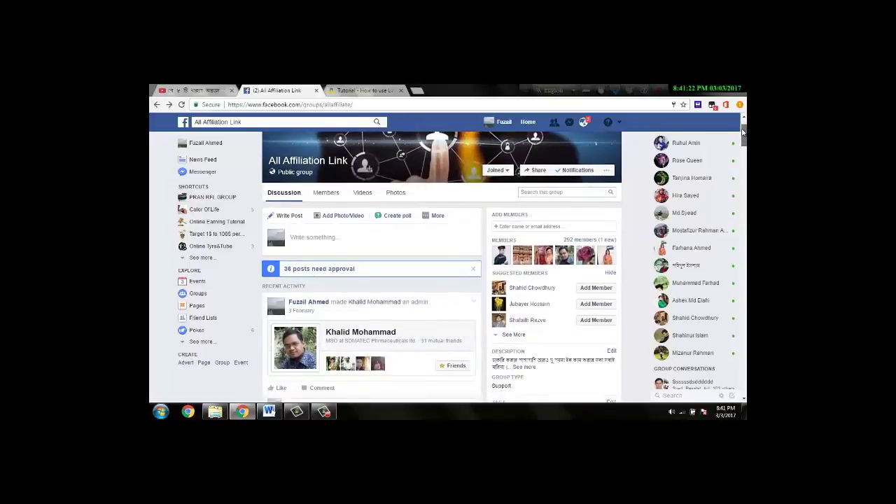
scroll(744, 131, up, 1)
scroll(744, 126, down, 2)
scroll(744, 126, up, 2)
scroll(744, 124, down, 1)
scroll(744, 123, up, 1)
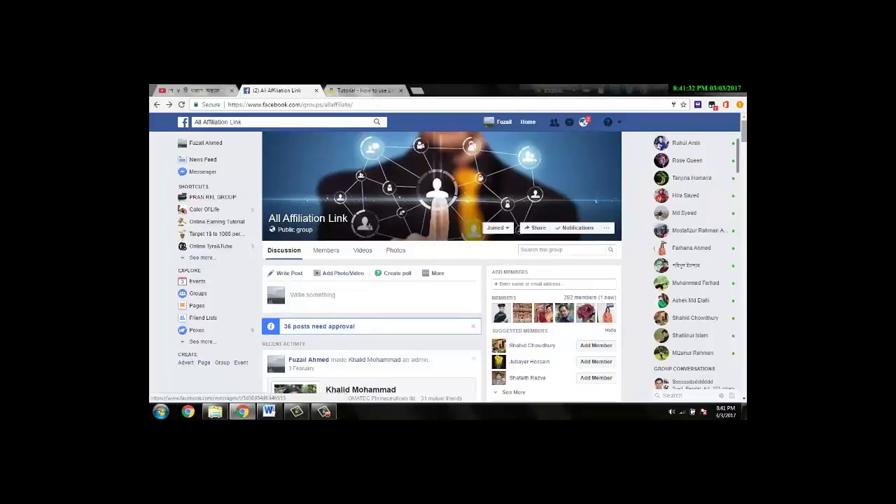
Step: Close the LinkCollider tutorial page, leaving the Facebook group open
click(400, 91)
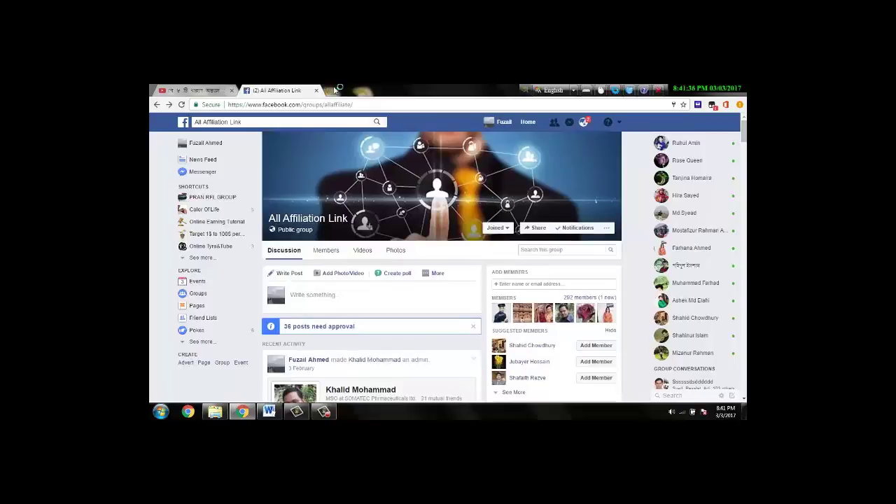
Step: Open a new browser tab, close the YouTube page, and load google.com
click(333, 90)
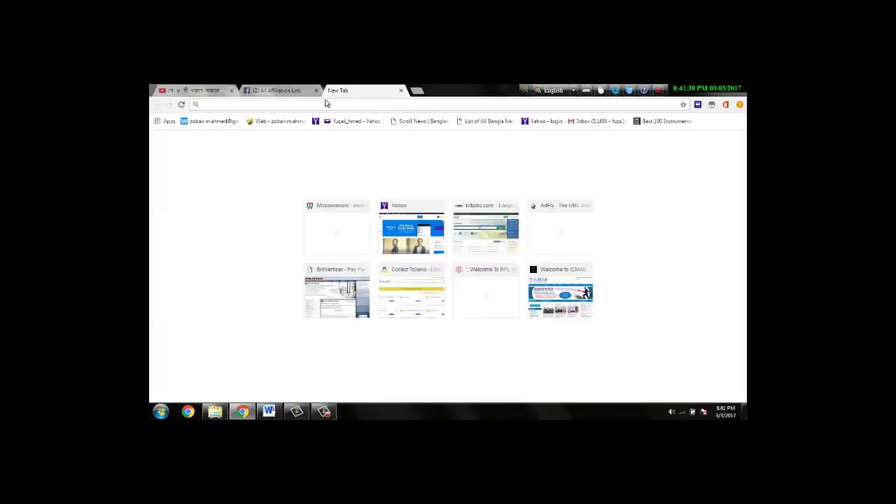
click(232, 91)
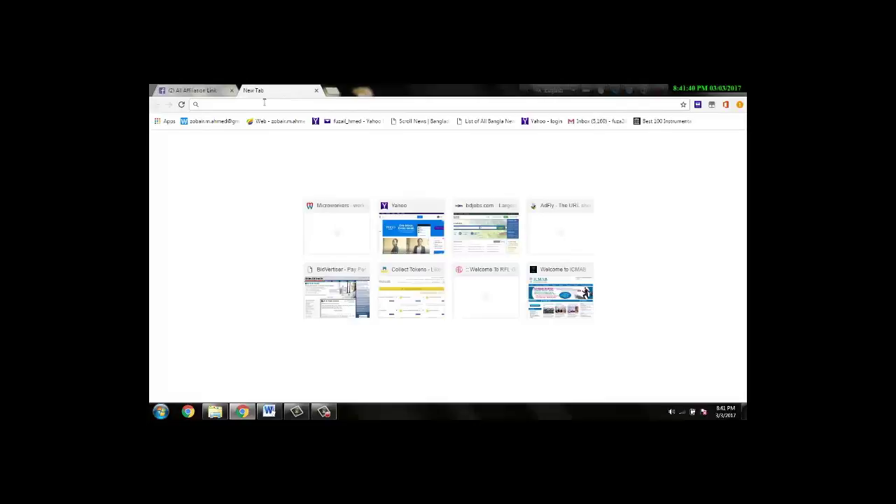
text(google.com)
key(Return)
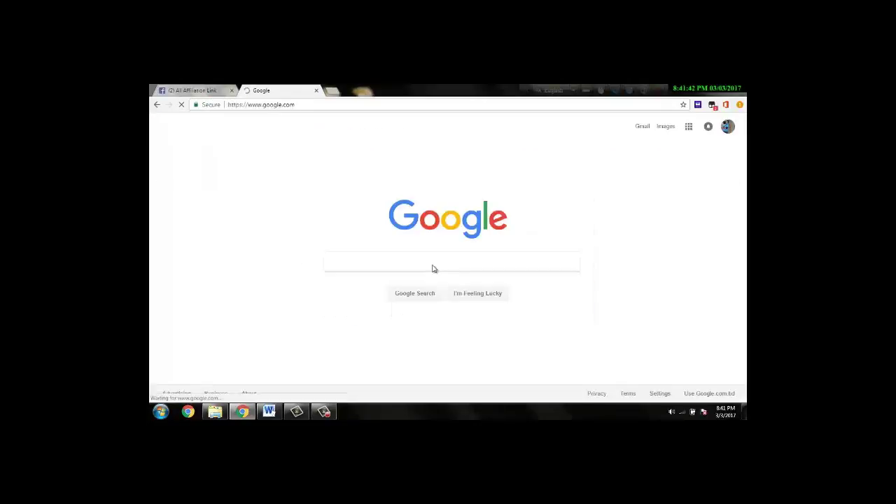
Step: Search Google for "link collider" and open the "LinkCollider - Free SEO Tools Plus Social Media Sharing" result
text(link)
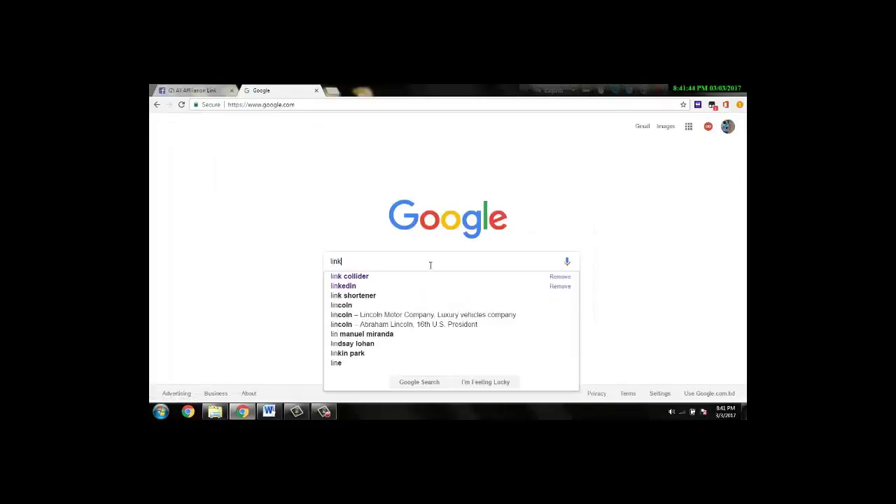
click(368, 278)
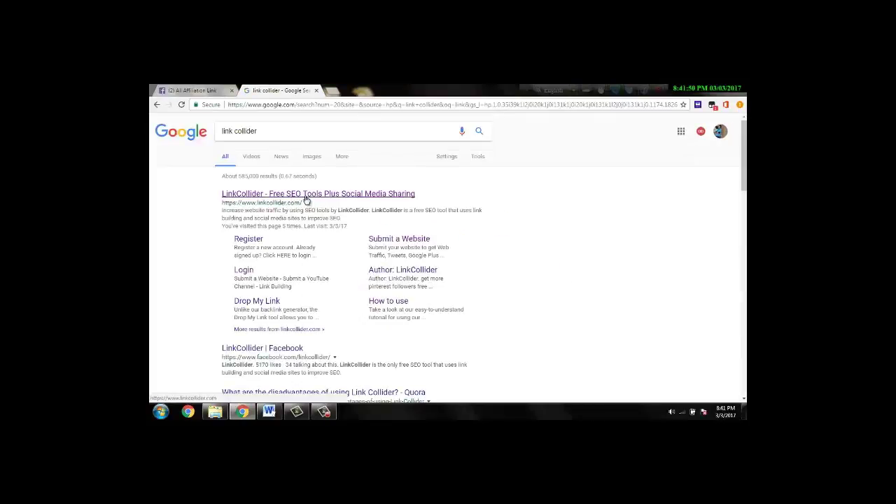
click(342, 194)
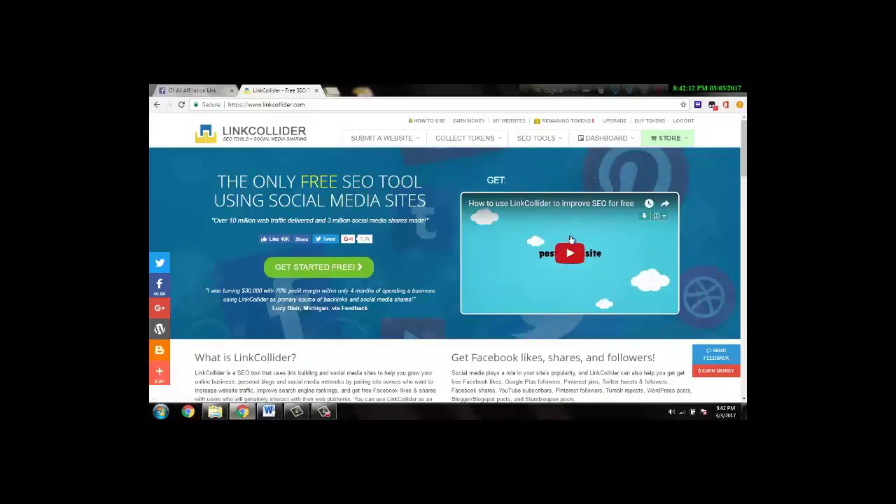
Step: Play the homepage video "How to use LinkCollider to improve SEO for free" in full screen
scroll(448, 257, down, 1)
mouse_move(745, 141)
mouse_down()
mouse_move(745, 254)
mouse_move(745, 143)
mouse_up()
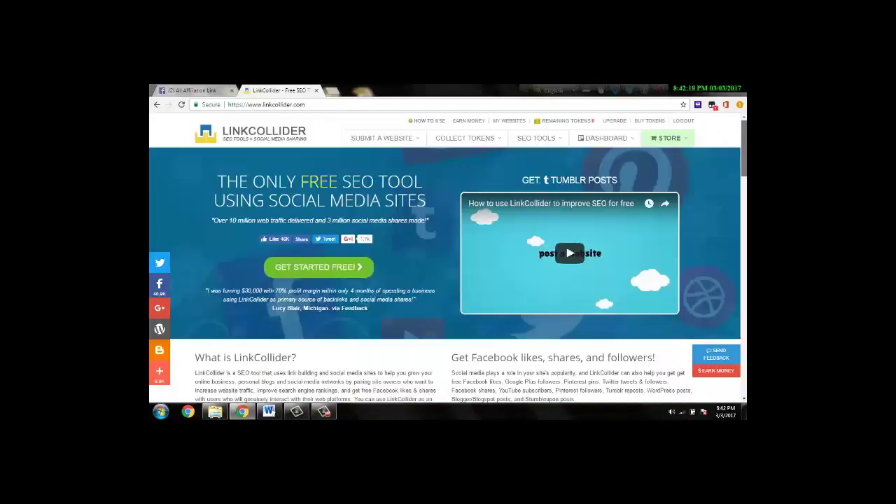
click(570, 256)
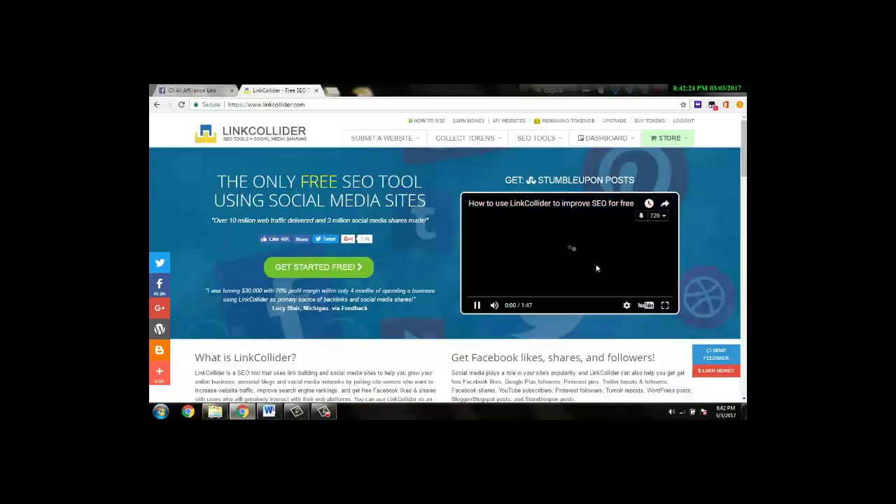
click(664, 306)
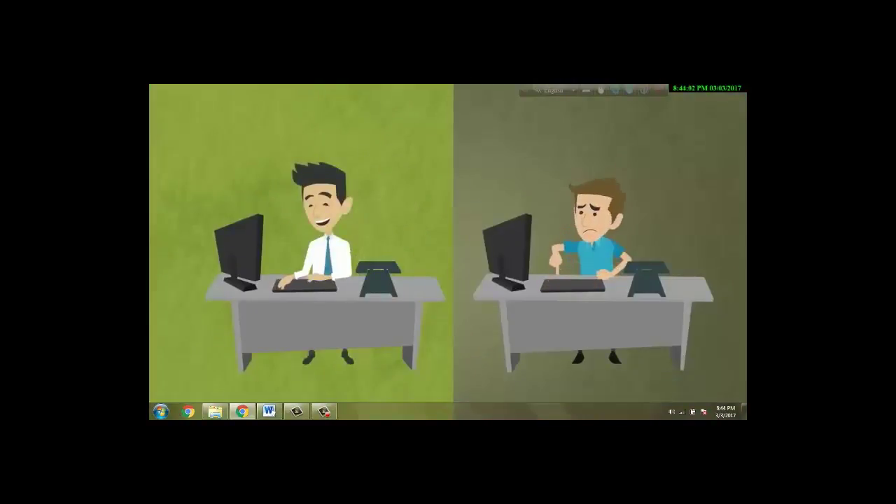
mouse_move(637, 271)
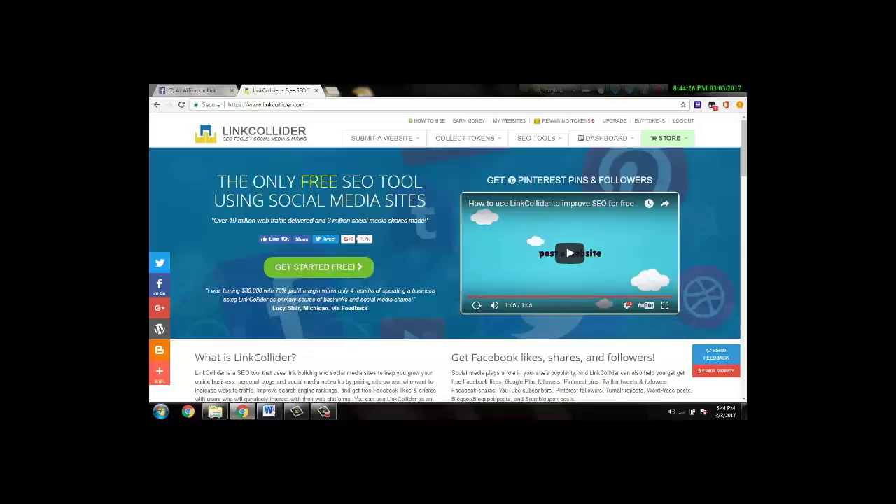
Step: Review the homepage sections on what LinkCollider is and getting Facebook likes, and open the Earn Money affiliate page
scroll(446, 259, down, 1)
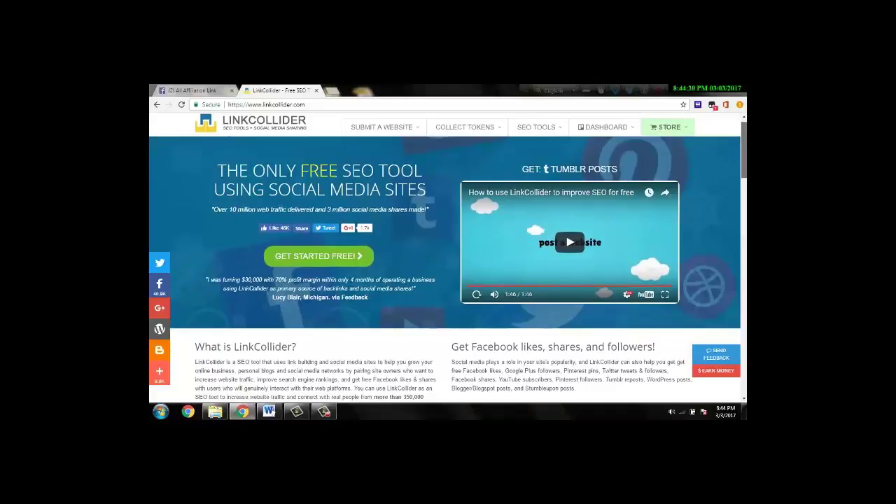
scroll(445, 259, down, 1)
scroll(445, 259, up, 2)
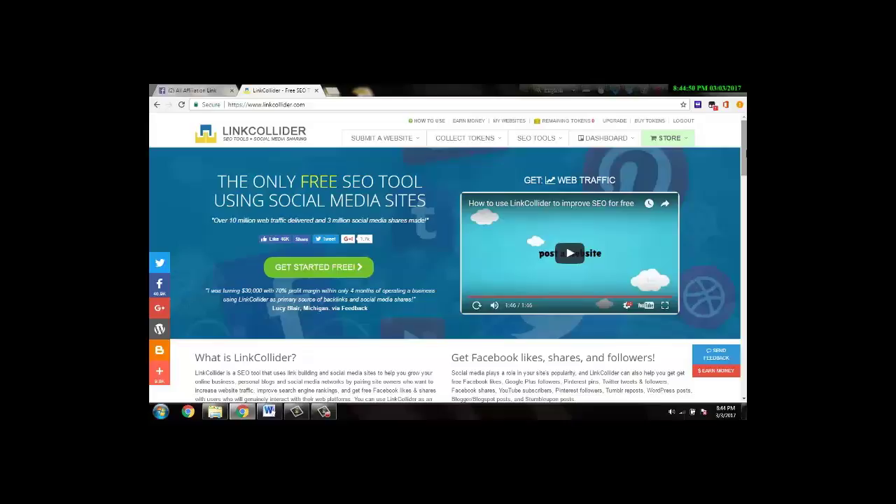
scroll(448, 259, down, 1)
scroll(448, 259, up, 1)
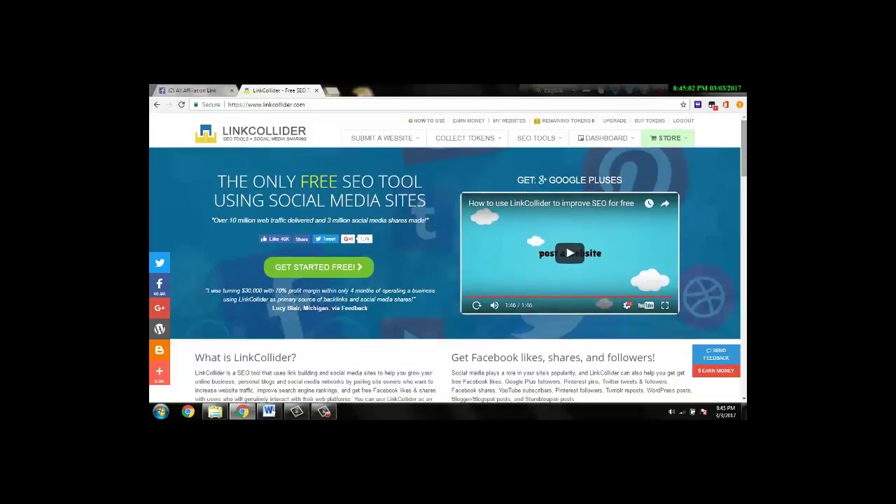
scroll(448, 258, down, 8)
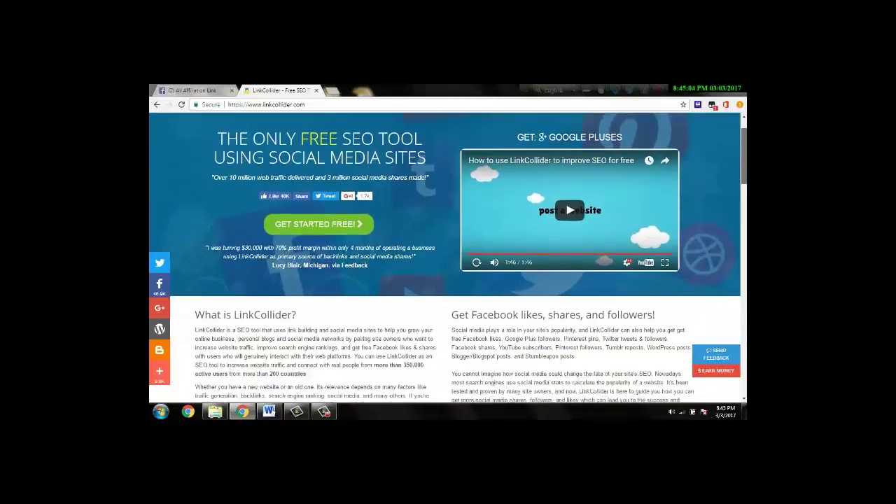
scroll(448, 258, up, 10)
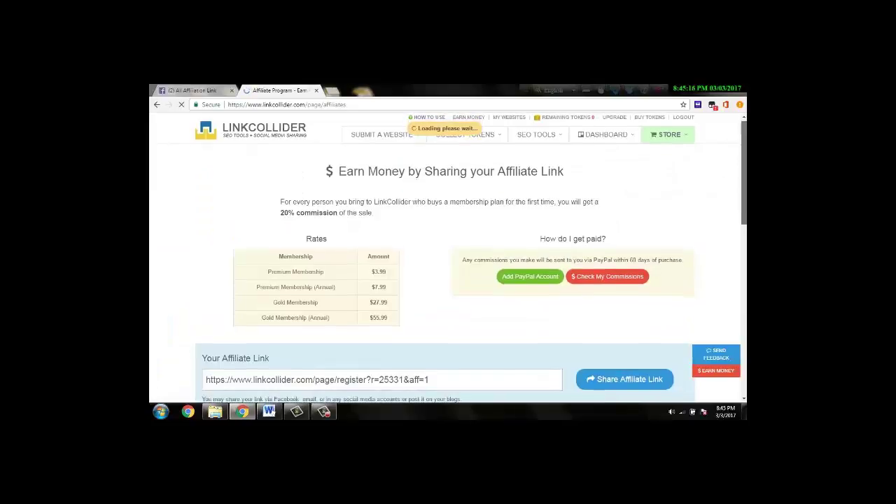
Step: Examine the affiliate program's membership commission rates, payment terms, personal affiliate link and banner code
scroll(682, 226, down, 2)
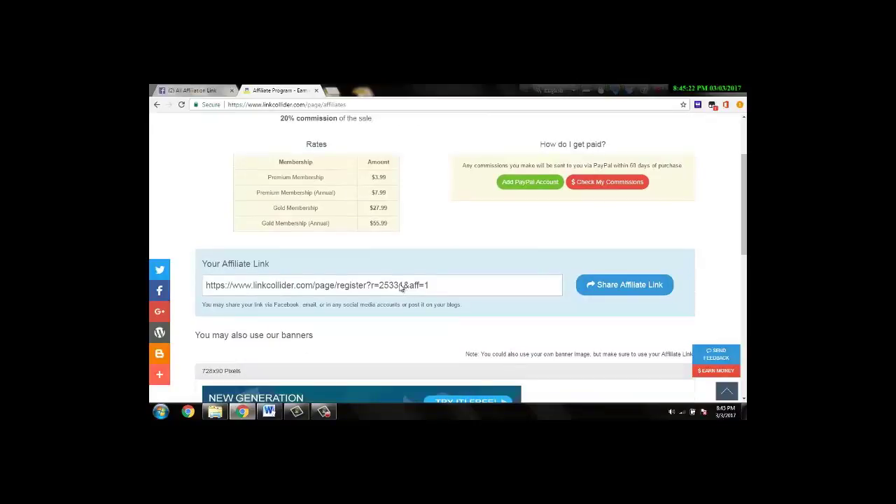
scroll(697, 223, down, 2)
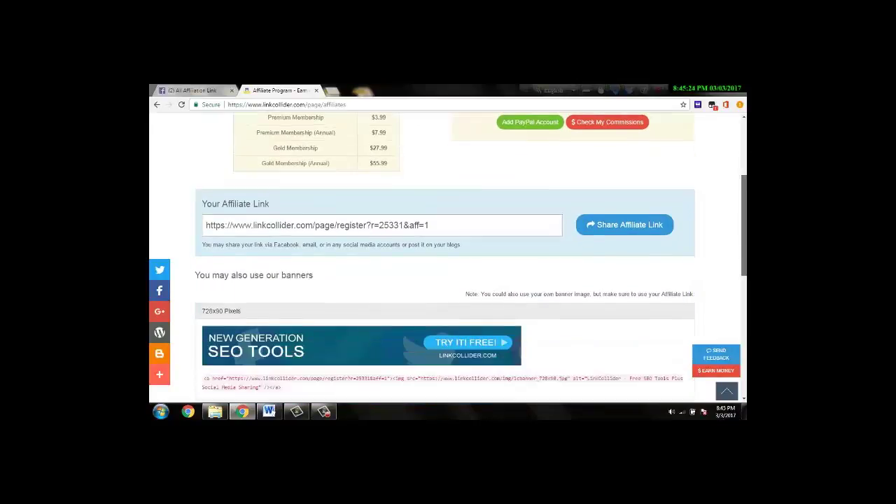
scroll(471, 249, up, 2)
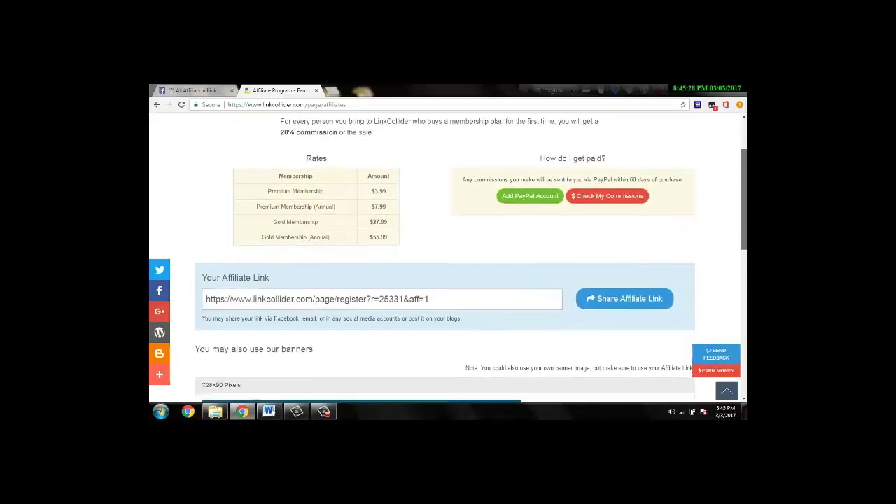
scroll(448, 259, down, 2)
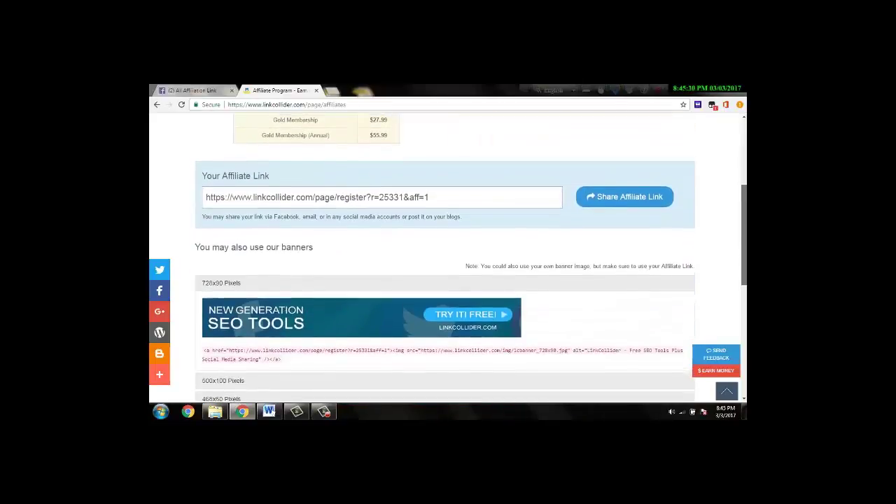
scroll(448, 259, up, 2)
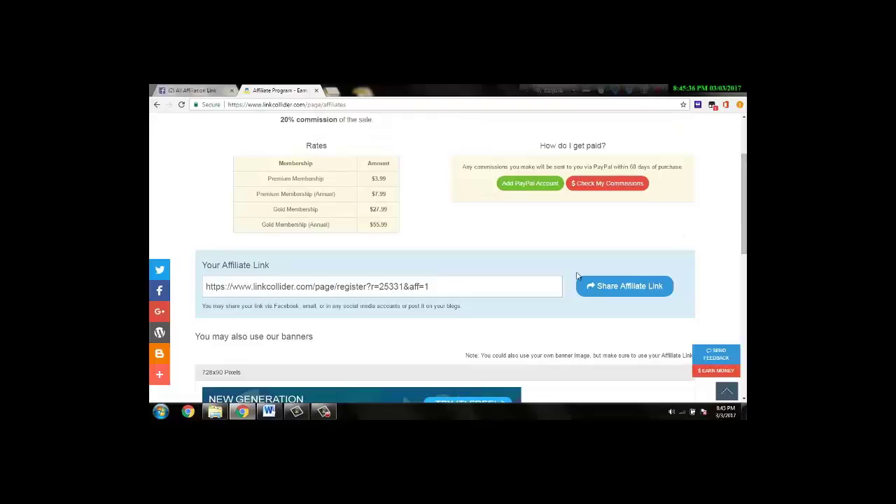
scroll(448, 259, up, 1)
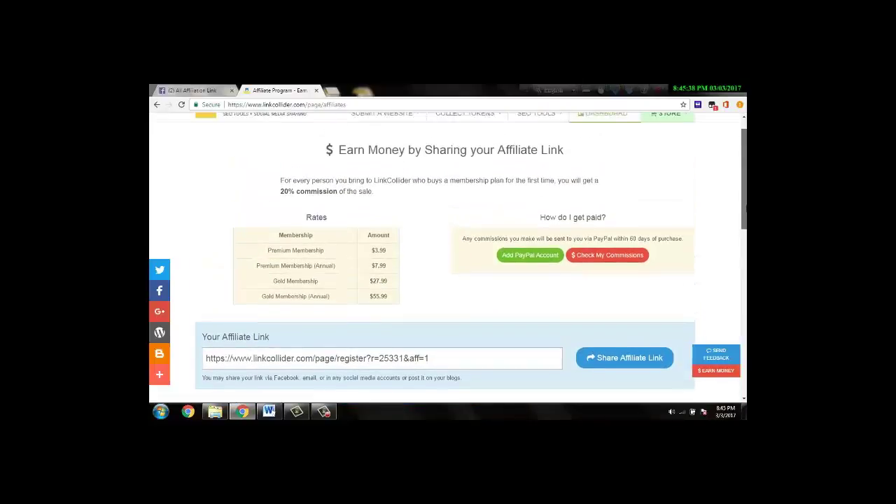
scroll(448, 259, down, 1)
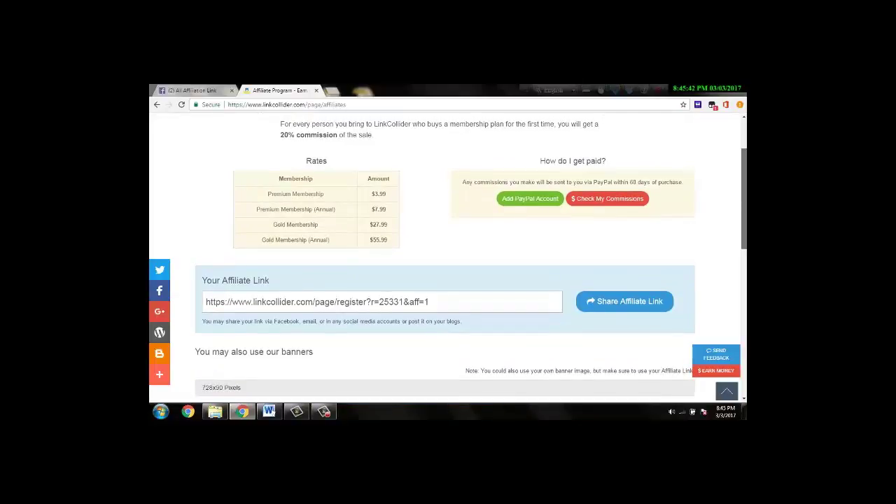
scroll(445, 259, down, 2)
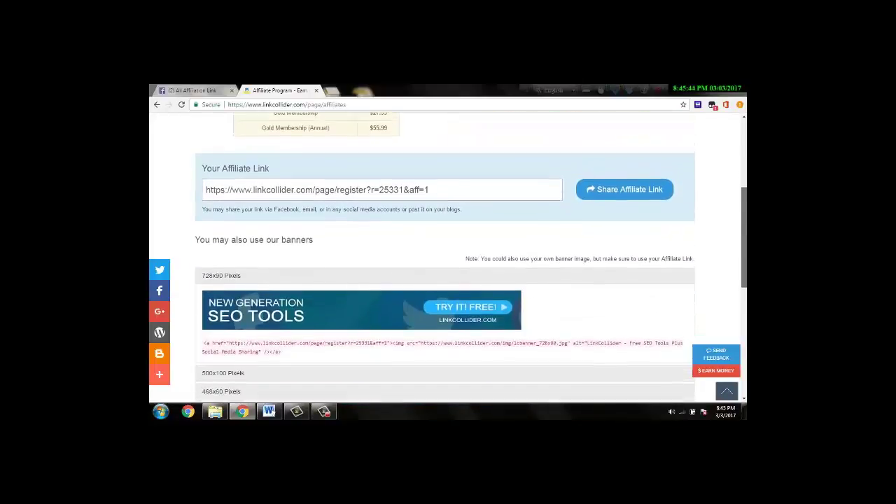
scroll(445, 259, up, 3)
scroll(531, 269, down, 1)
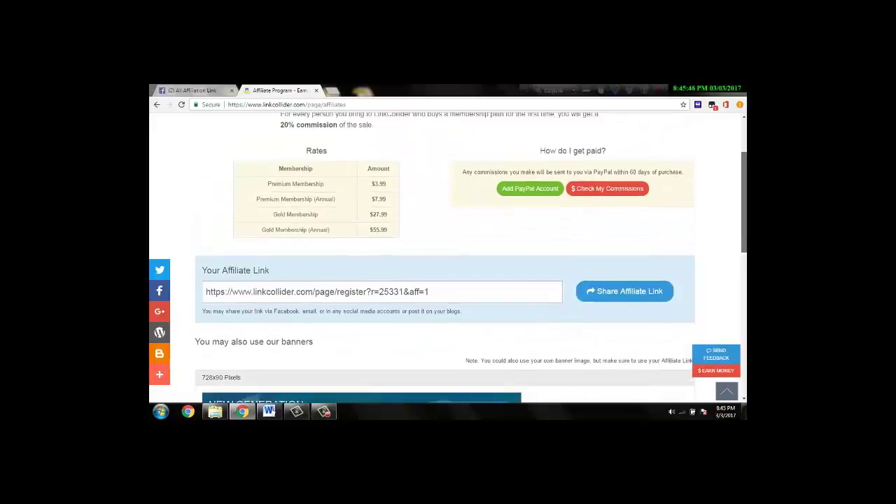
scroll(531, 269, up, 1)
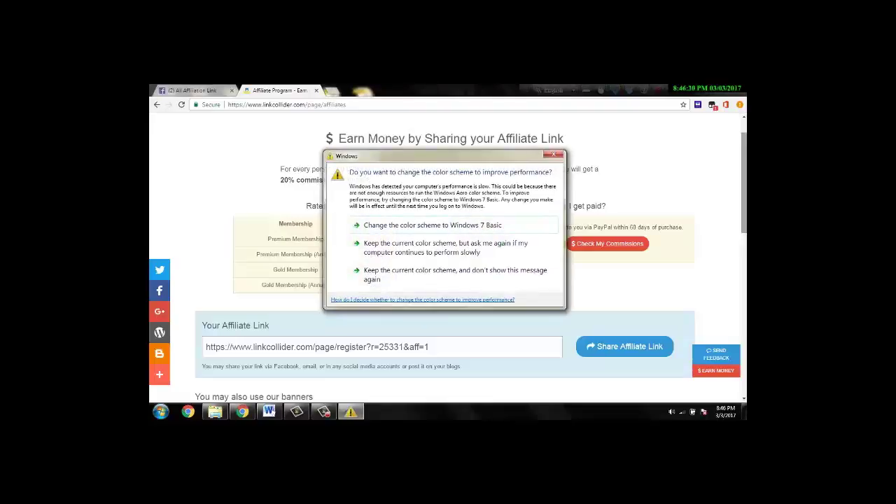
Step: Dismiss the Windows color scheme dialog and recheck the affiliate page from the rates table to the list of banner sizes
click(554, 154)
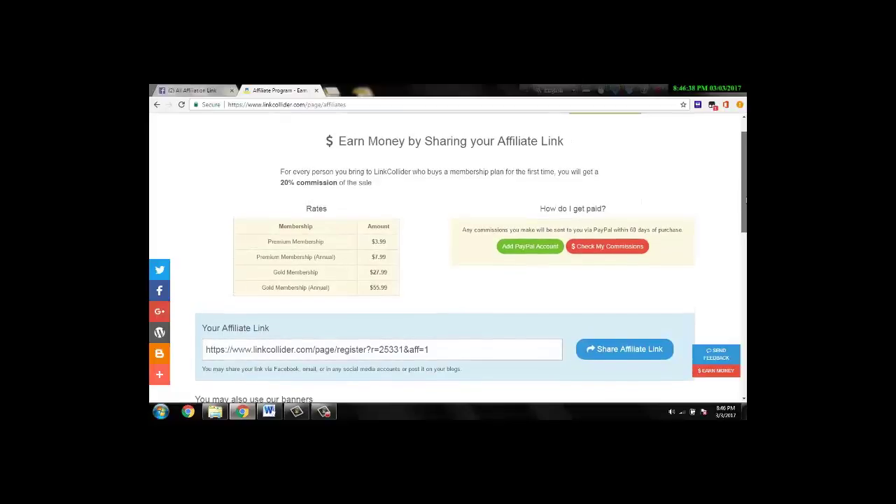
scroll(745, 199, down, 2)
scroll(746, 199, up, 1)
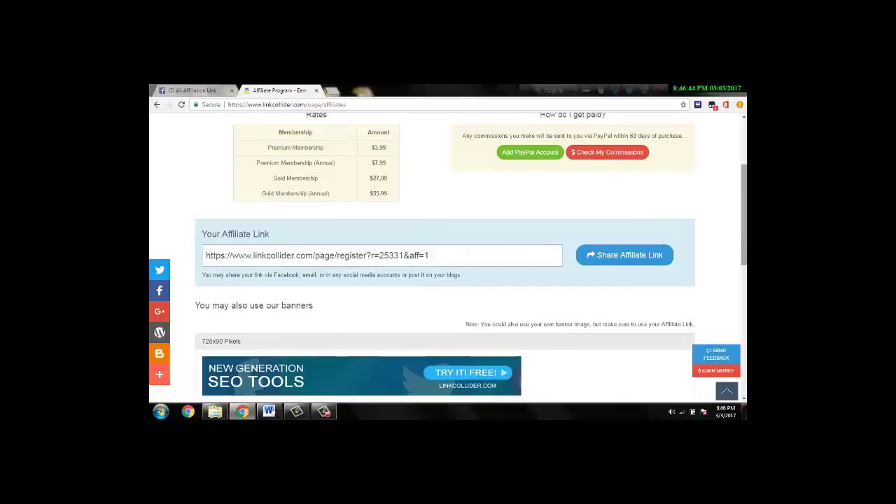
scroll(445, 255, up, 1)
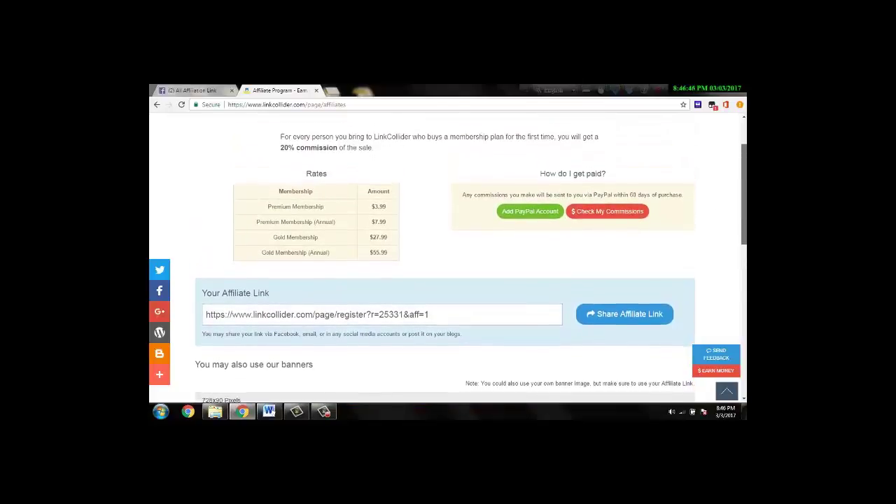
scroll(445, 256, up, 1)
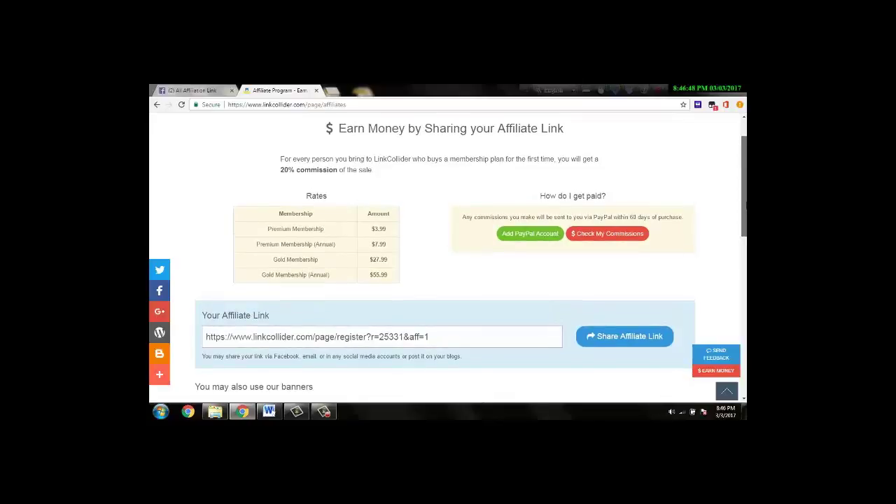
scroll(445, 255, down, 3)
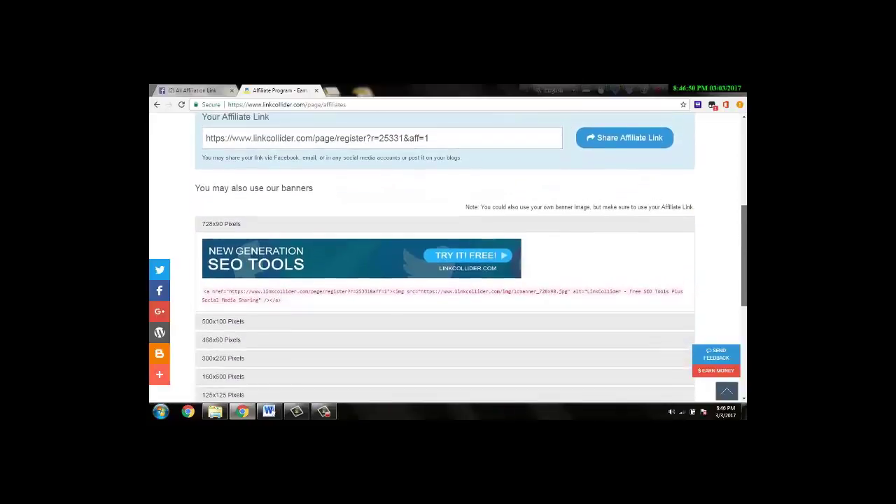
scroll(445, 255, up, 3)
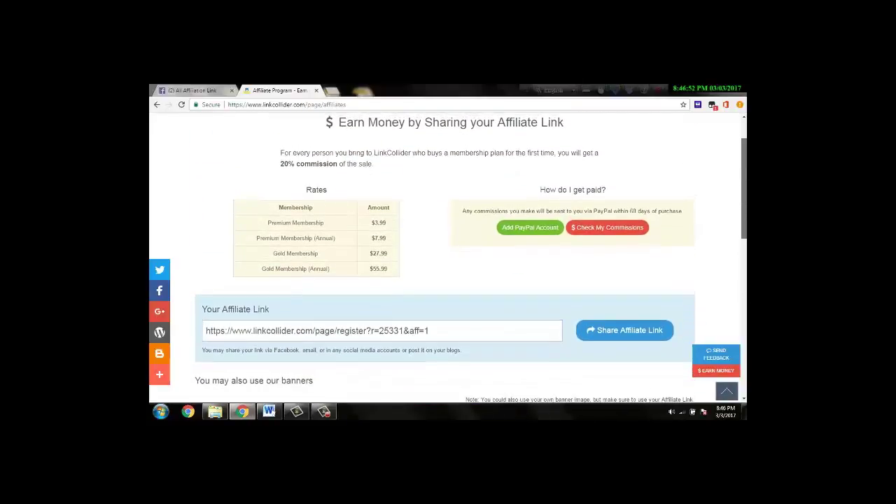
scroll(445, 256, up, 1)
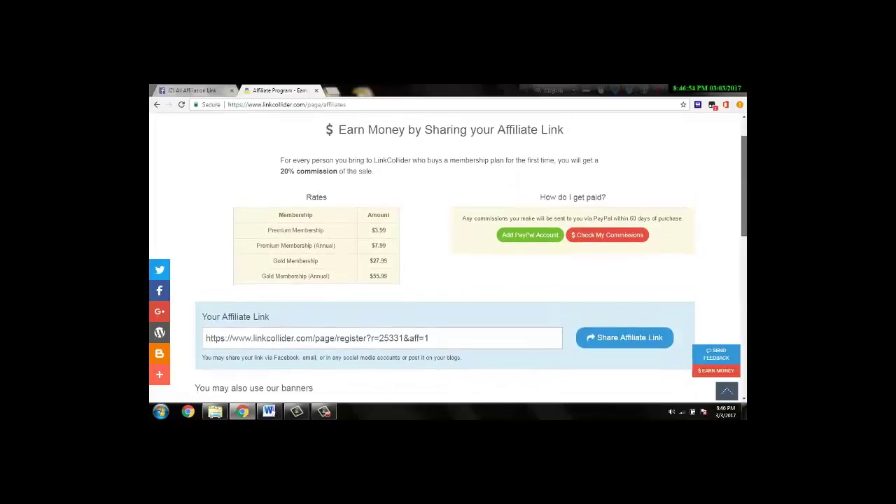
scroll(445, 256, up, 1)
mouse_move(746, 200)
mouse_down()
mouse_move(745, 287)
mouse_move(746, 188)
mouse_up()
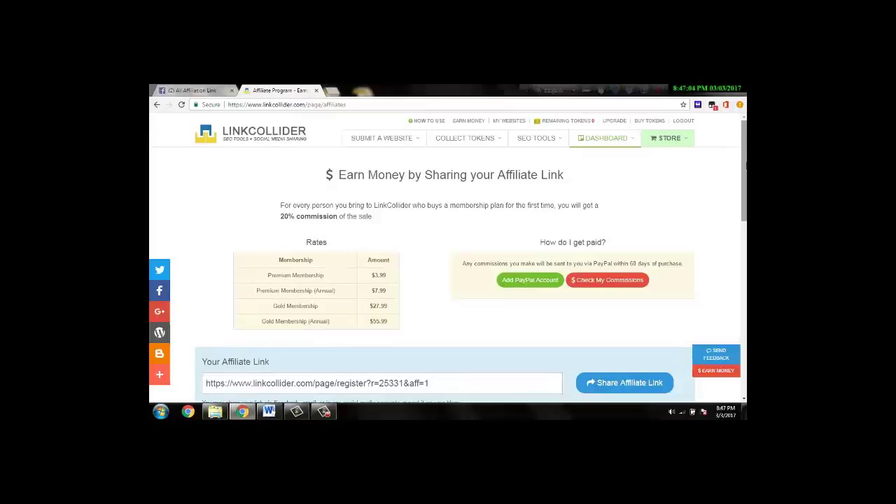
Step: View the Collect Tokens options and go back to the affiliate link and 728x90 banner sections
mouse_move(424, 133)
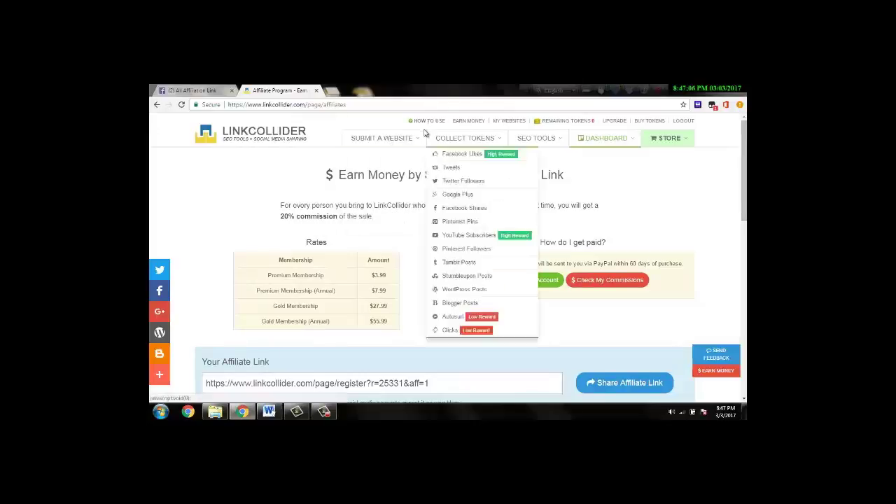
mouse_move(469, 135)
scroll(654, 196, down, 3)
mouse_move(745, 257)
mouse_down()
mouse_move(745, 236)
mouse_move(745, 278)
mouse_move(745, 259)
mouse_up()
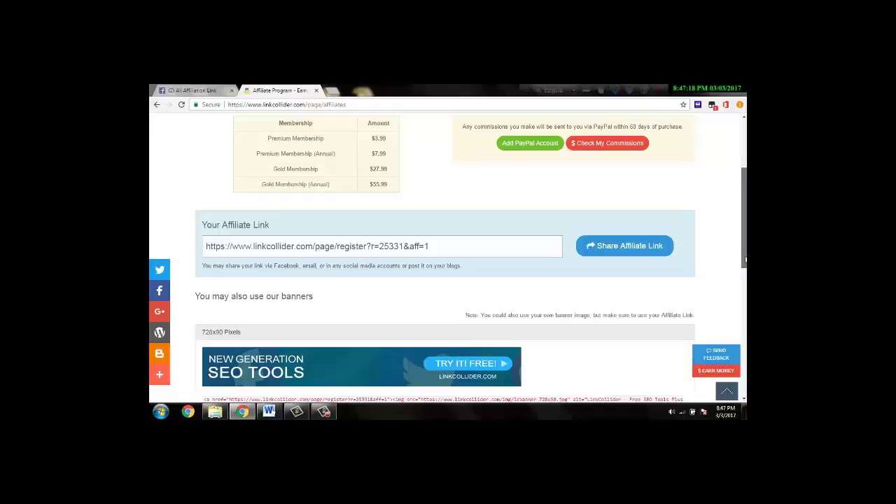
Step: Select the personal affiliate link and review the commission rates, payment terms and banner sections around it
click(402, 248)
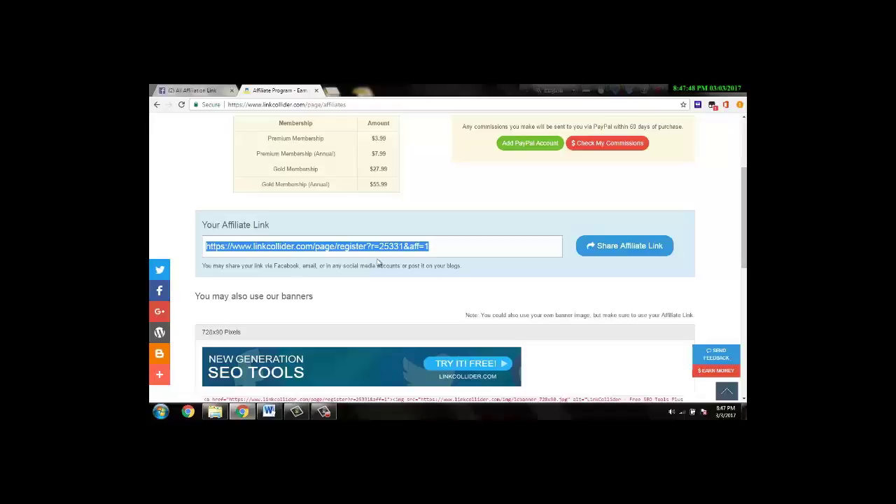
scroll(744, 217, down, 5)
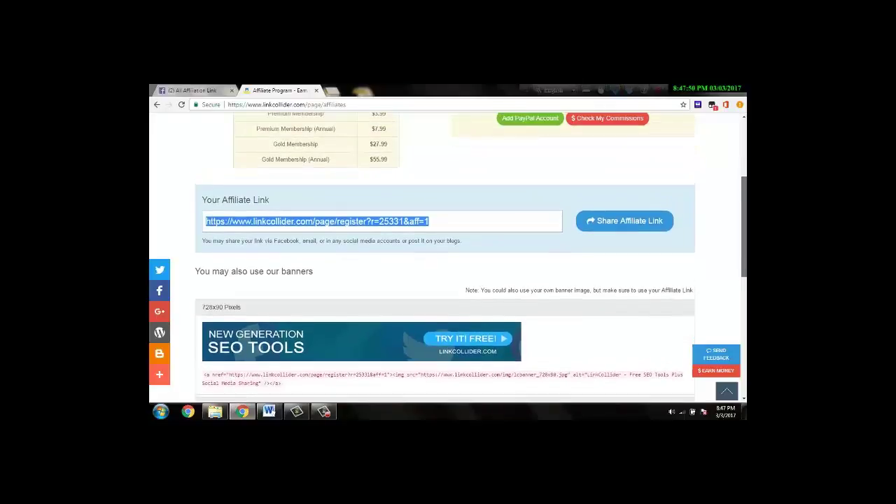
scroll(743, 217, up, 3)
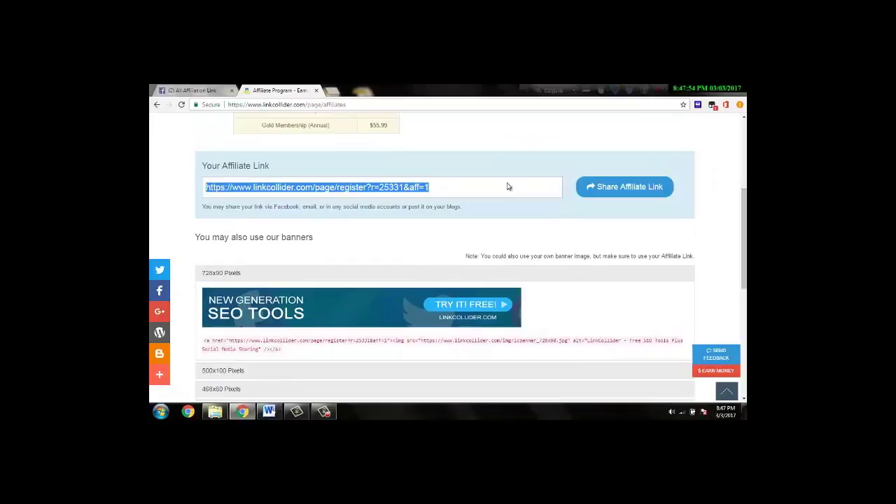
scroll(743, 238, up, 3)
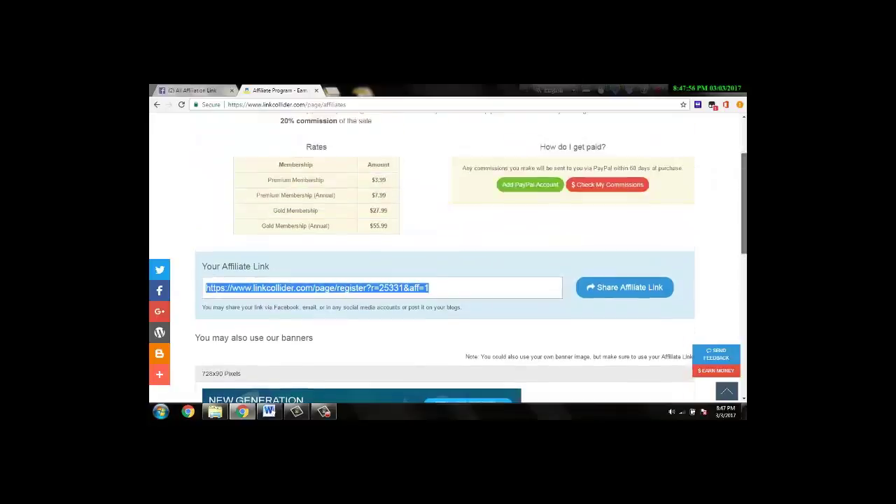
scroll(742, 245, down, 1)
scroll(742, 245, up, 1)
scroll(739, 270, down, 3)
scroll(739, 270, down, 1)
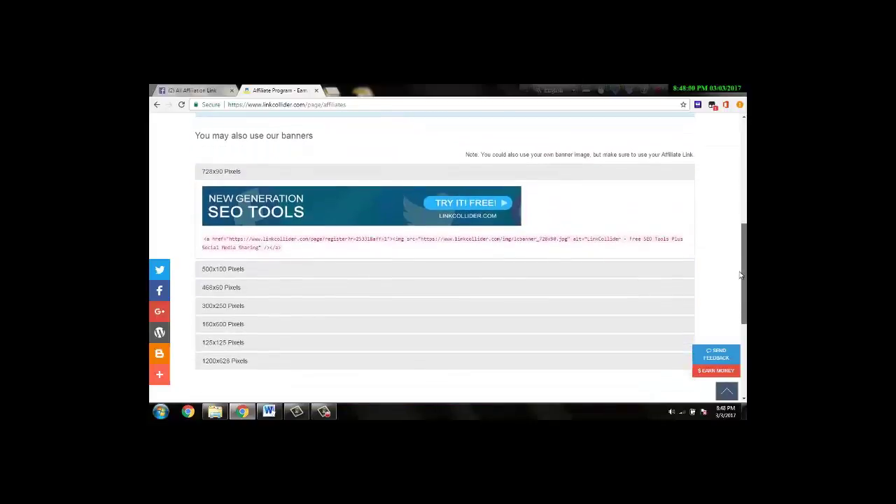
Step: Look through the list of banner sizes and the footer, and return to the start of the affiliate page
scroll(740, 270, up, 2)
scroll(740, 270, down, 4)
scroll(739, 271, up, 2)
scroll(448, 259, down, 3)
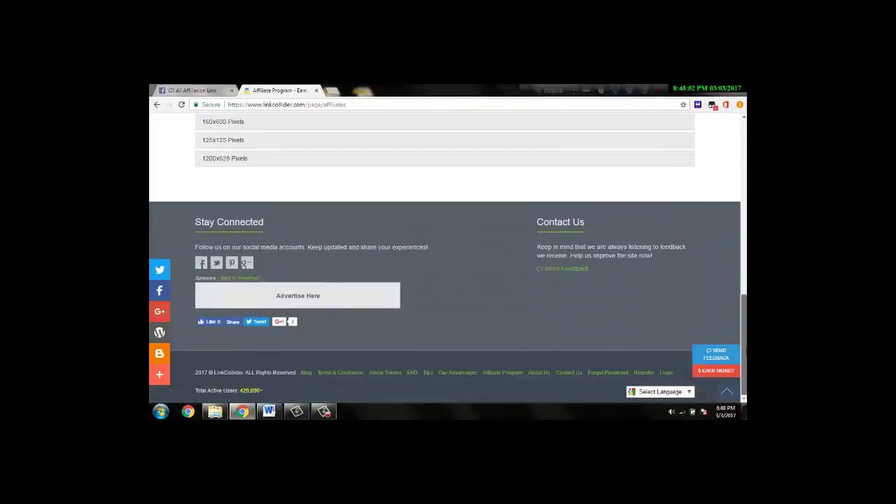
scroll(448, 259, up, 2)
scroll(448, 259, down, 2)
key(F5)
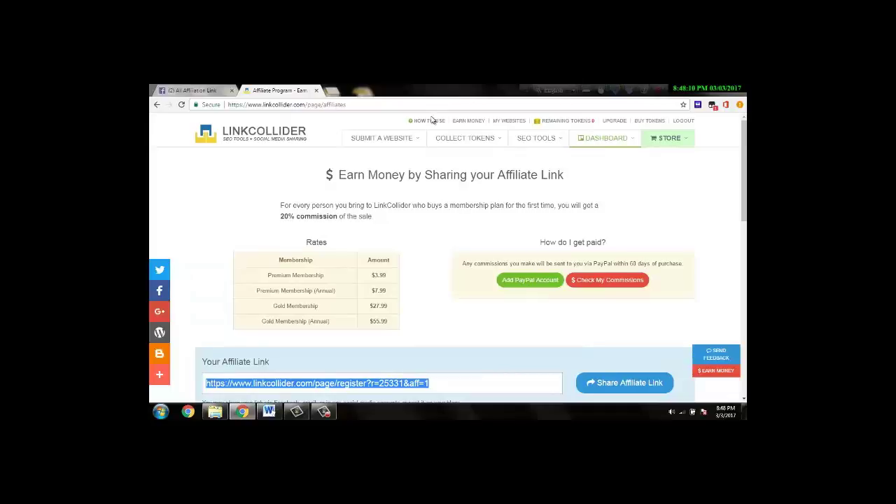
Step: Open the How to Use tutorial, view the kinds of pages that can be submitted, and close that chooser
click(433, 125)
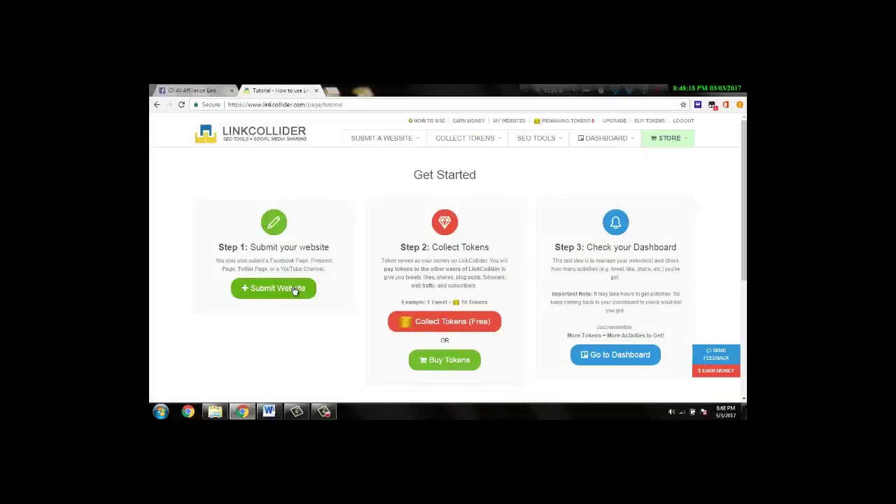
click(294, 289)
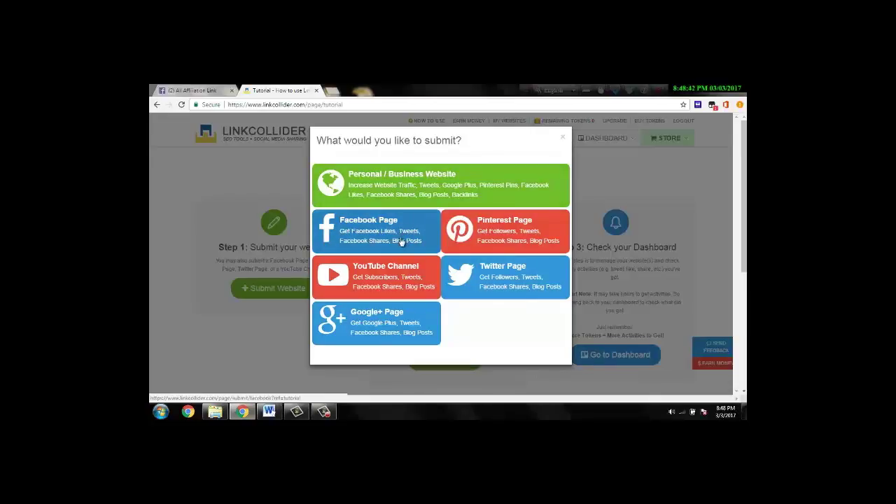
click(563, 137)
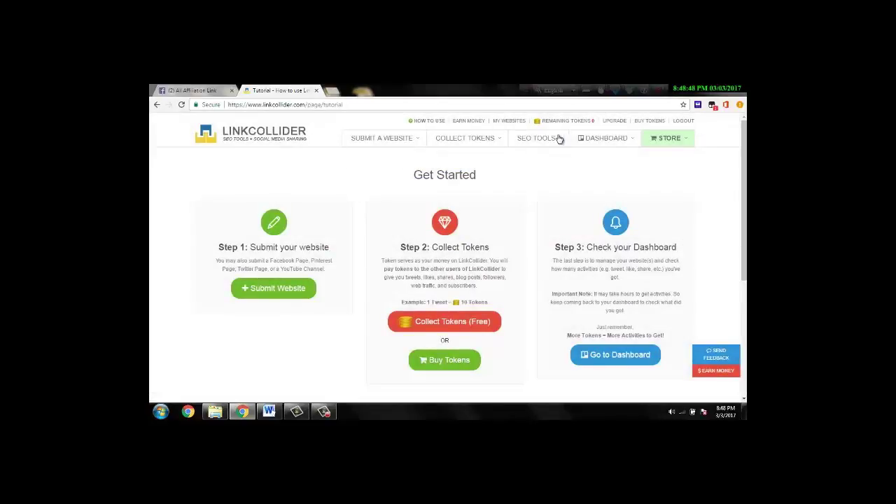
Step: Open the My Websites dashboard and close the No Tokens Left notice
click(504, 123)
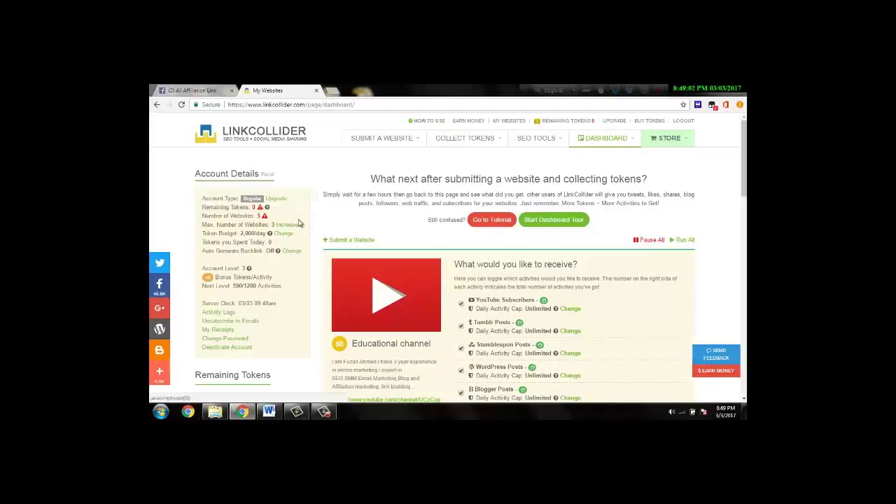
click(299, 223)
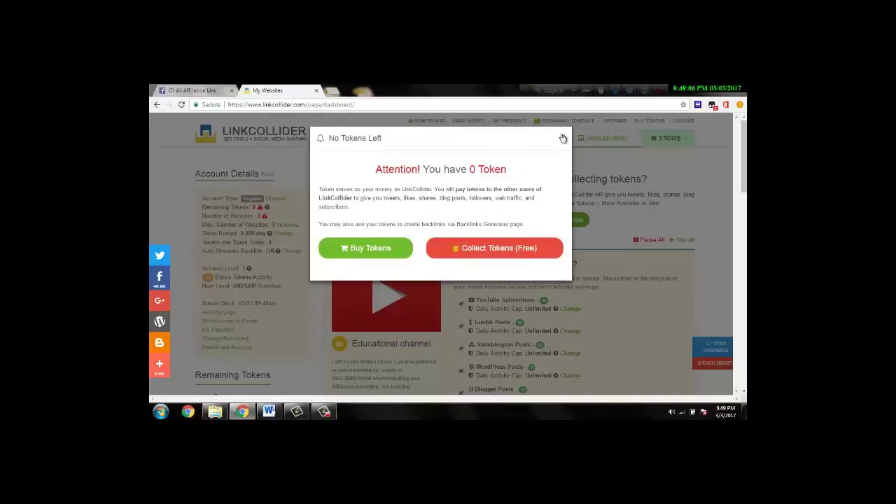
click(563, 138)
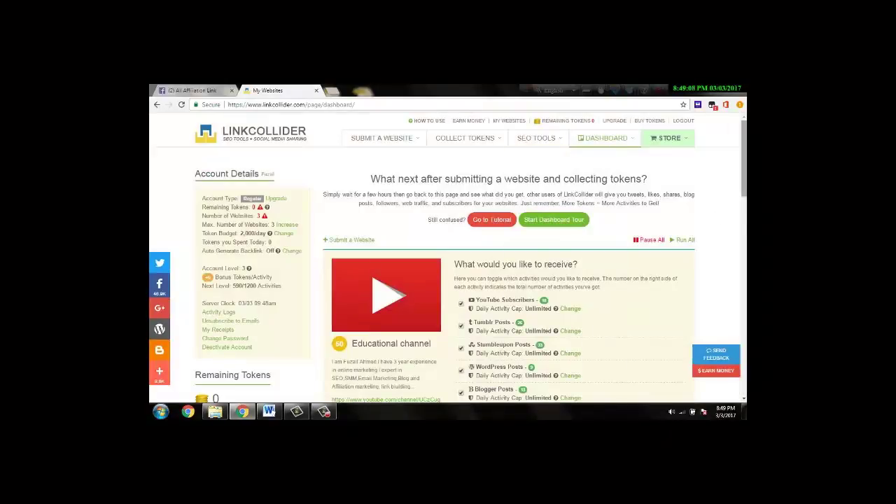
Step: Review the dashboard's account details, the Educational channel activities and the Summary Report
drag(743, 158, 743, 170)
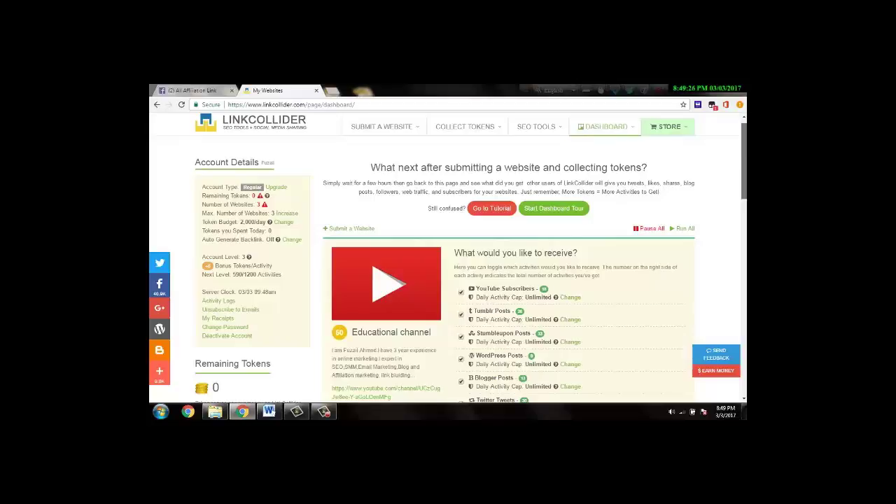
scroll(745, 189, down, 2)
scroll(745, 189, up, 1)
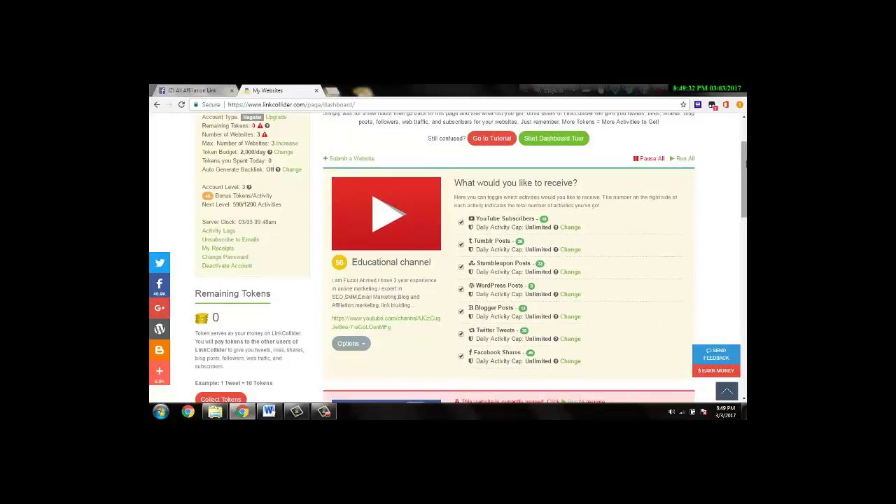
drag(745, 182, 745, 242)
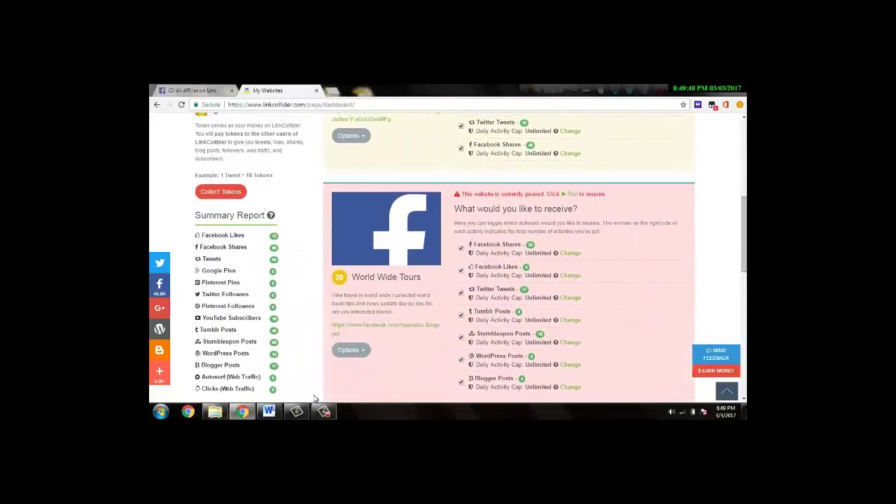
mouse_move(324, 411)
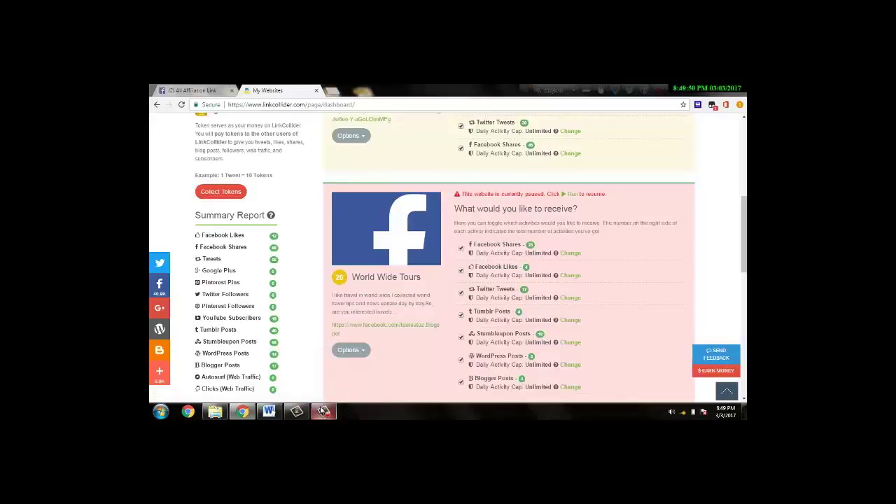
click(323, 412)
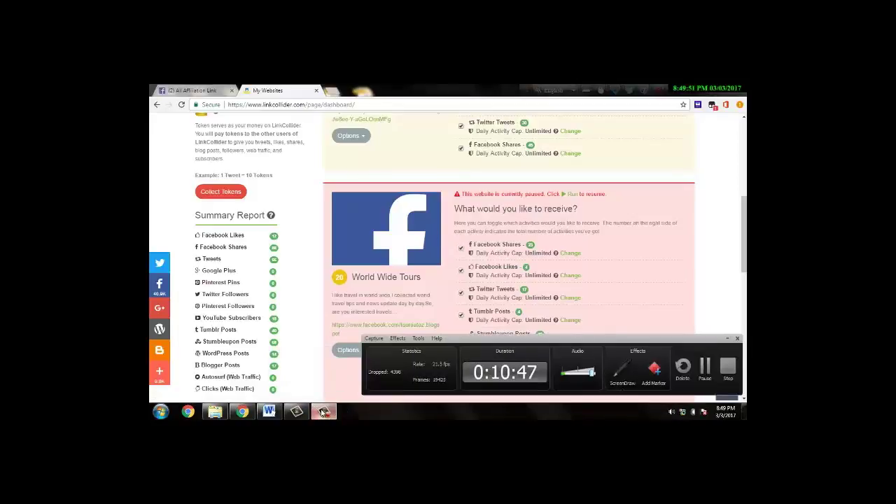
click(704, 369)
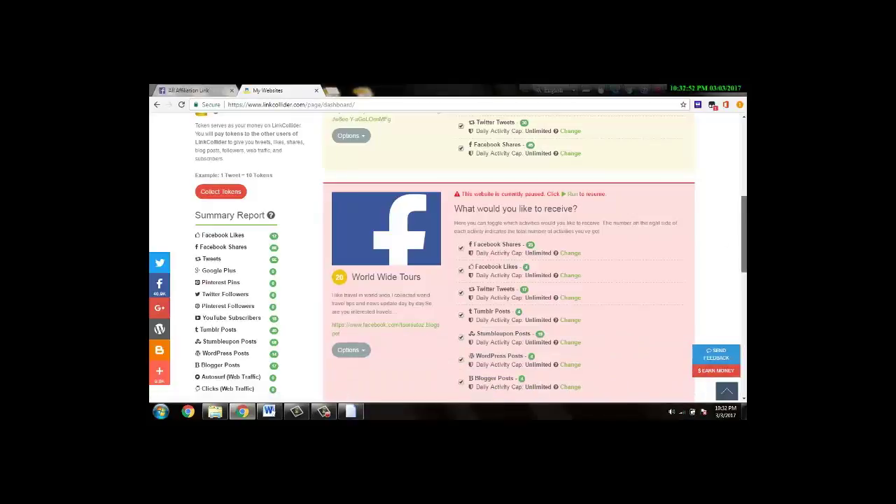
Step: Examine the World Wide Tours and Marketing Guide Line entries, and recheck the Educational channel and account details
scroll(469, 259, down, 1)
scroll(469, 259, down, 1)
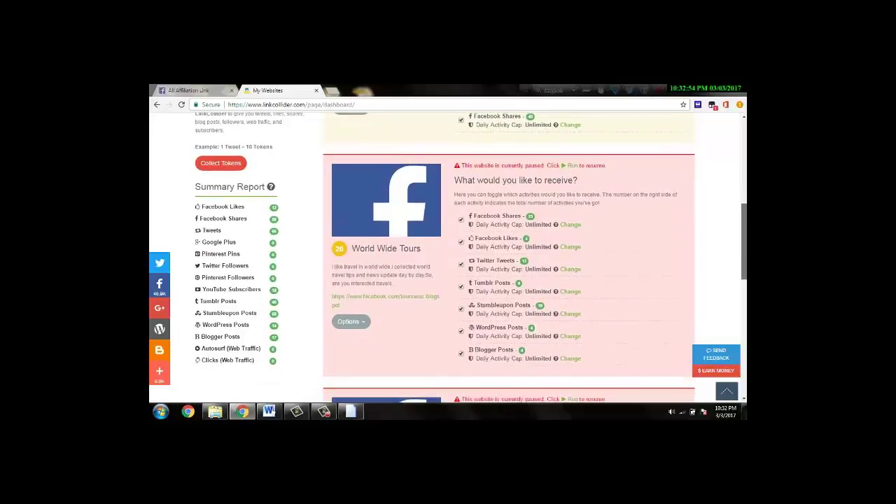
scroll(656, 206, up, 1)
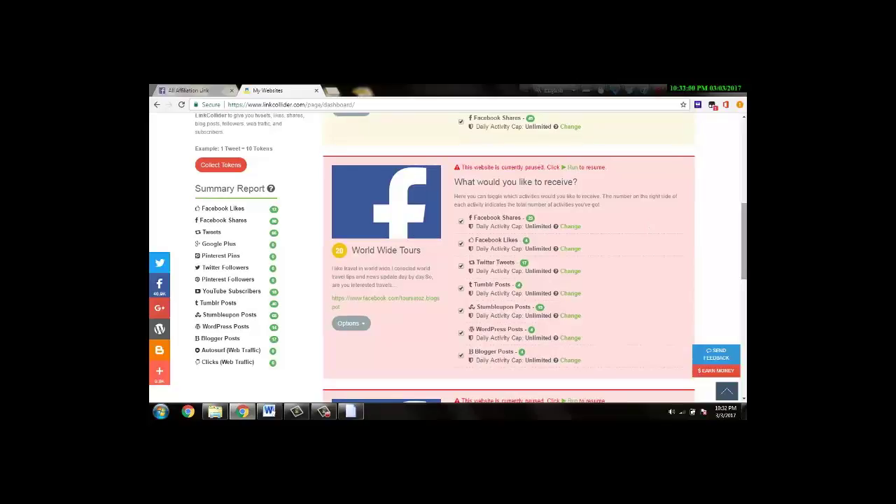
drag(744, 241, 745, 273)
scroll(600, 277, down, 2)
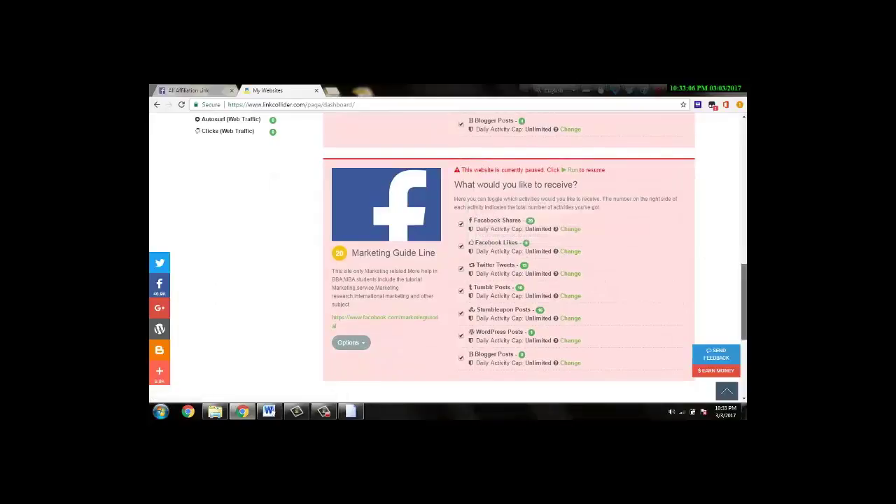
key(Home)
scroll(597, 220, down, 1)
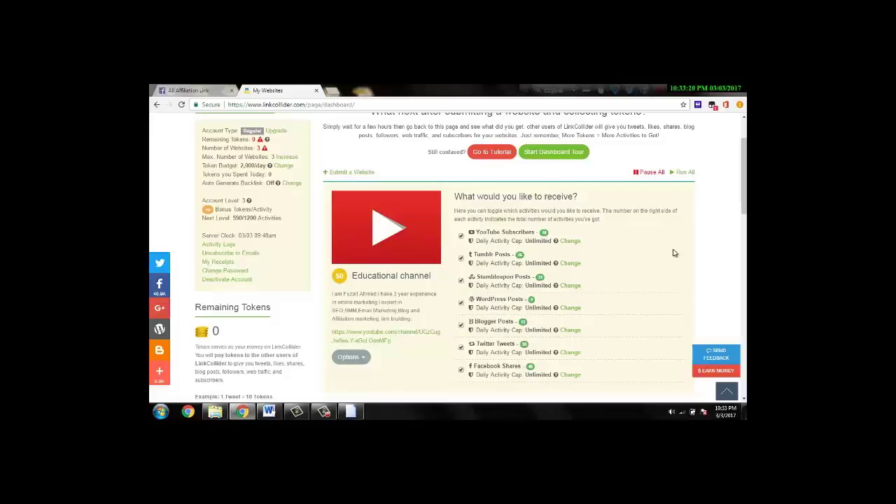
mouse_move(745, 204)
mouse_down()
mouse_move(745, 195)
mouse_move(744, 217)
mouse_up()
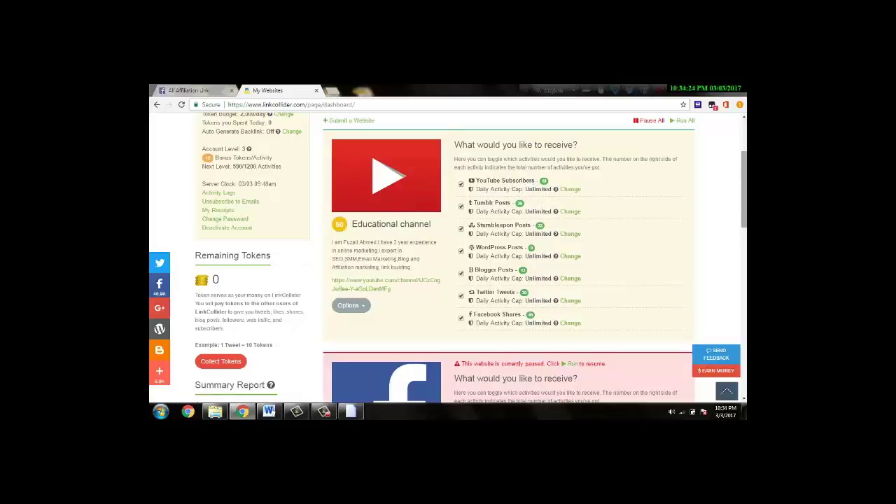
scroll(471, 259, up, 3)
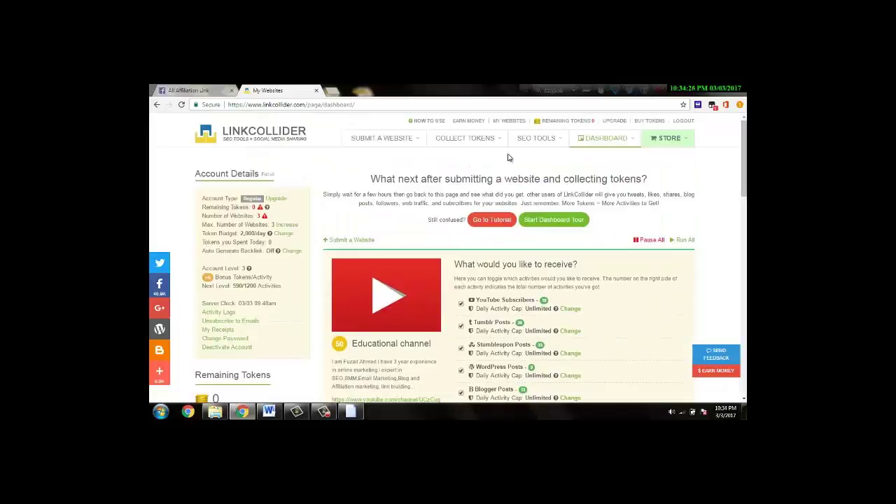
Step: Revisit the Earn Money page, dismiss the Facebook notification, and open the Facebook Likes page for collecting tokens
click(478, 124)
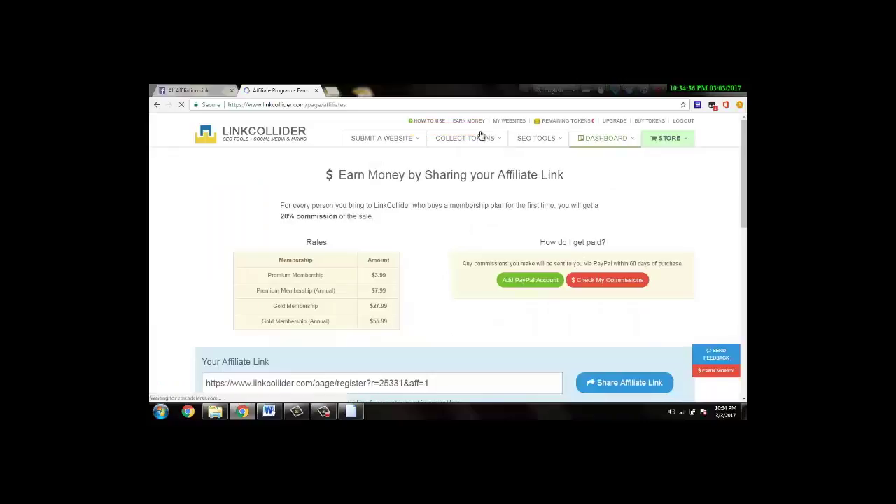
mouse_move(485, 136)
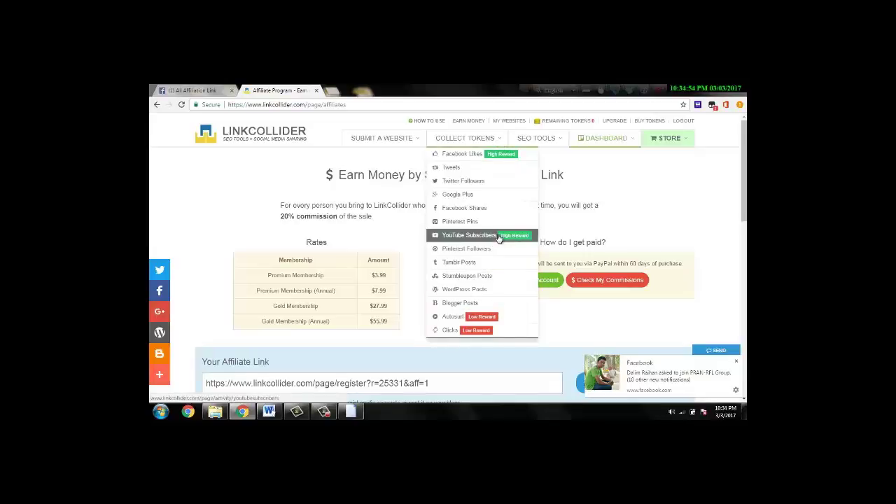
click(490, 159)
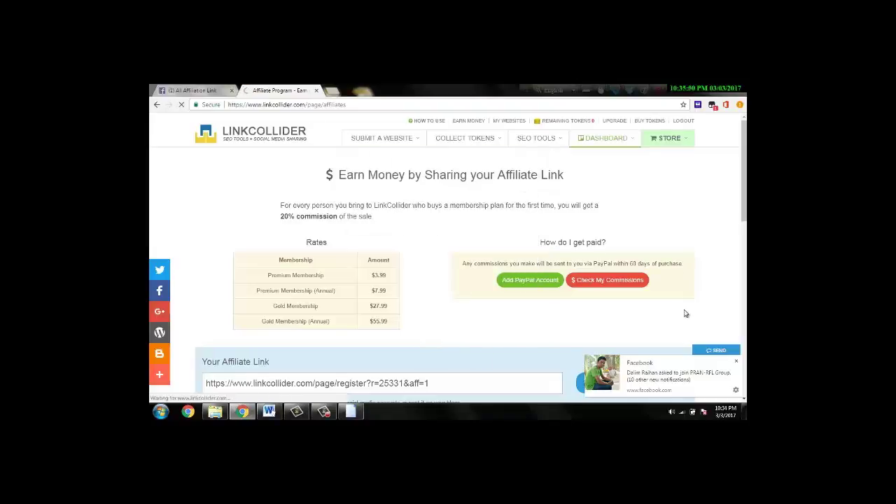
click(735, 363)
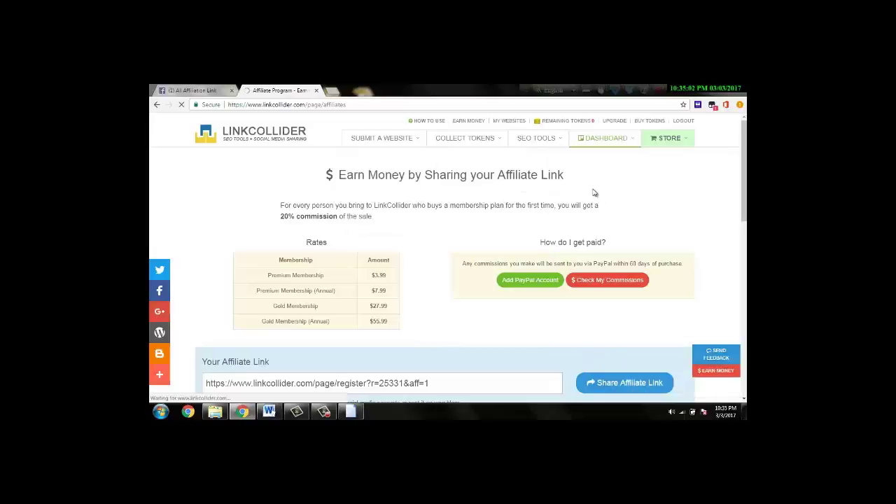
click(469, 140)
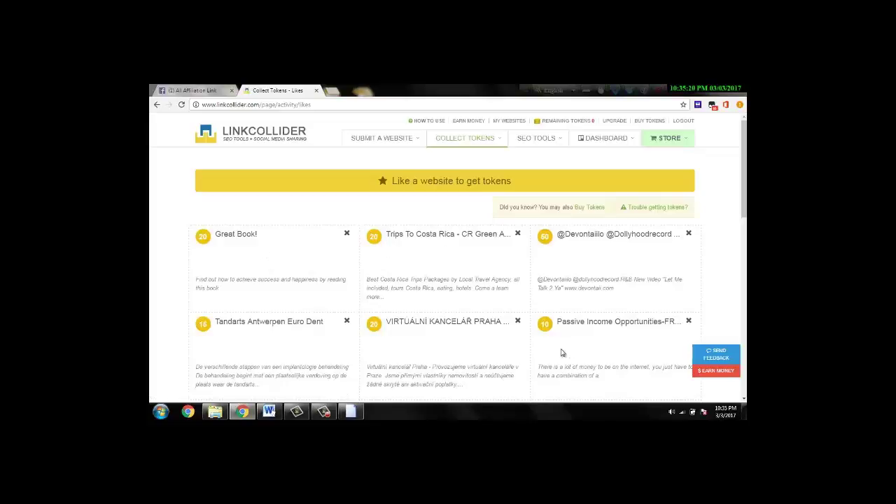
Step: Like the Great Book! website from the token list and confirm the like on Facebook
scroll(448, 280, down, 1)
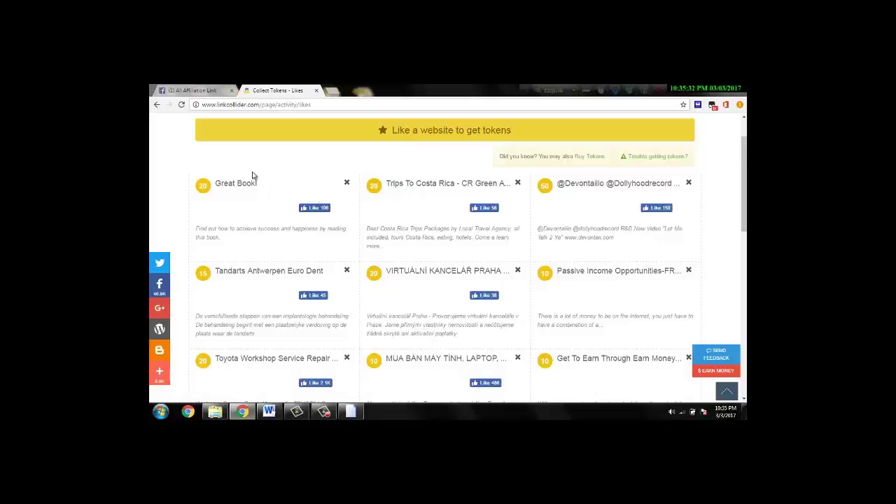
drag(744, 185, 744, 188)
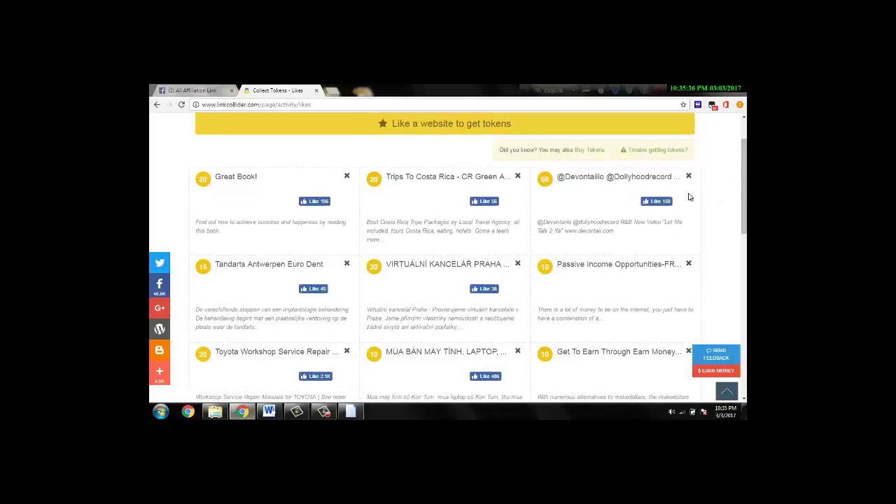
scroll(448, 259, down, 3)
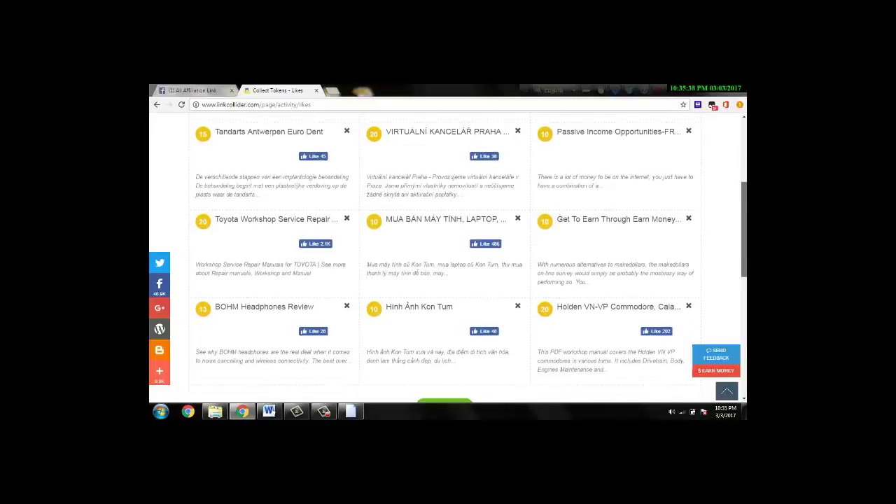
scroll(745, 150, down, 2)
scroll(745, 150, up, 6)
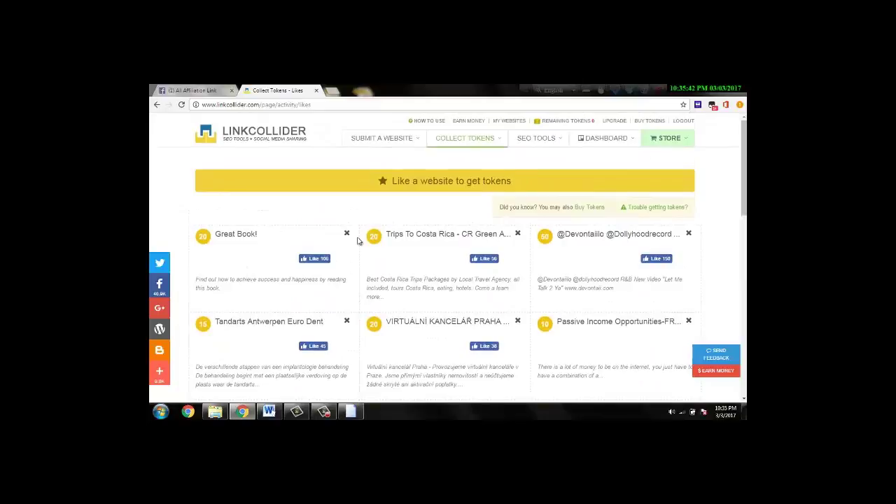
click(314, 260)
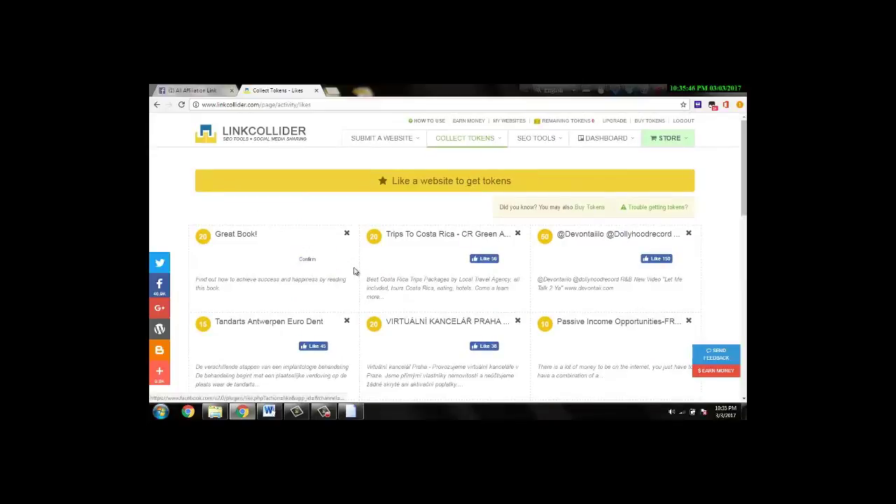
click(308, 260)
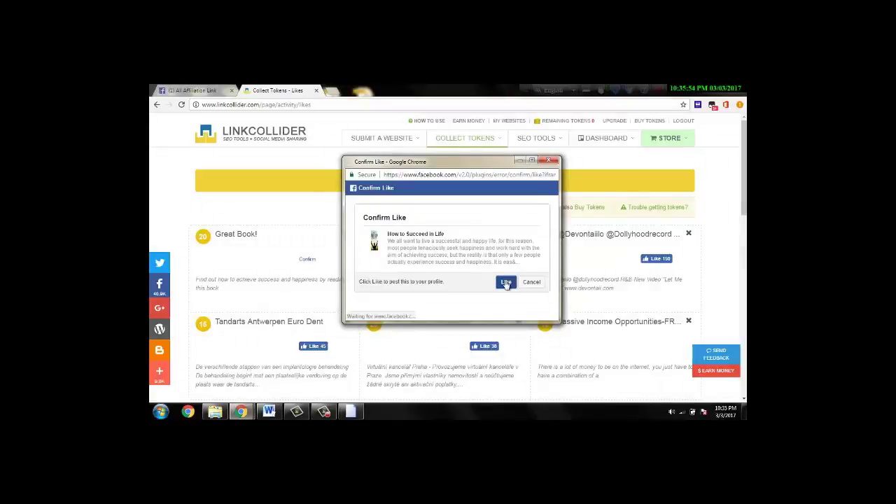
click(506, 282)
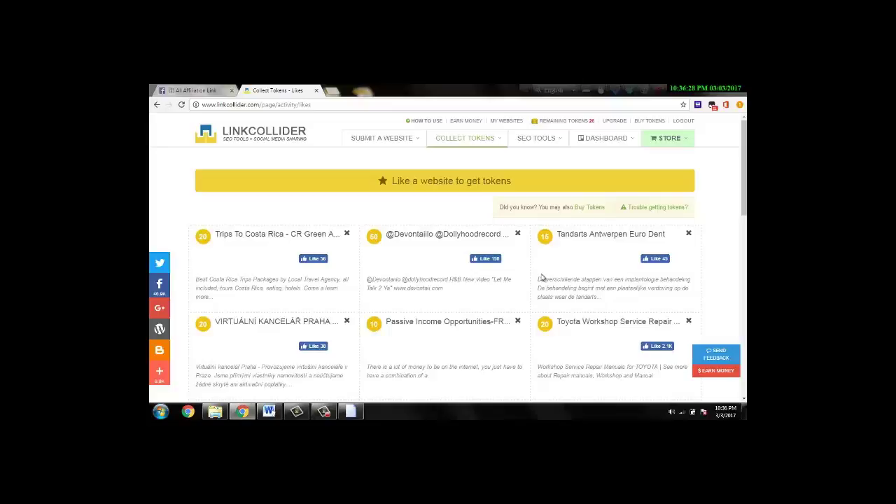
Step: Like and confirm the Trips To Costa Rica website and the 50-token R&B music video entry
click(317, 261)
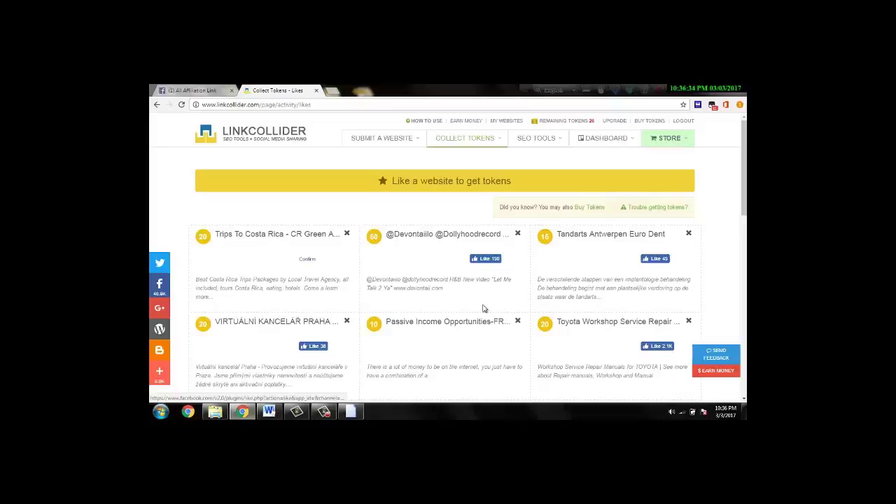
click(309, 261)
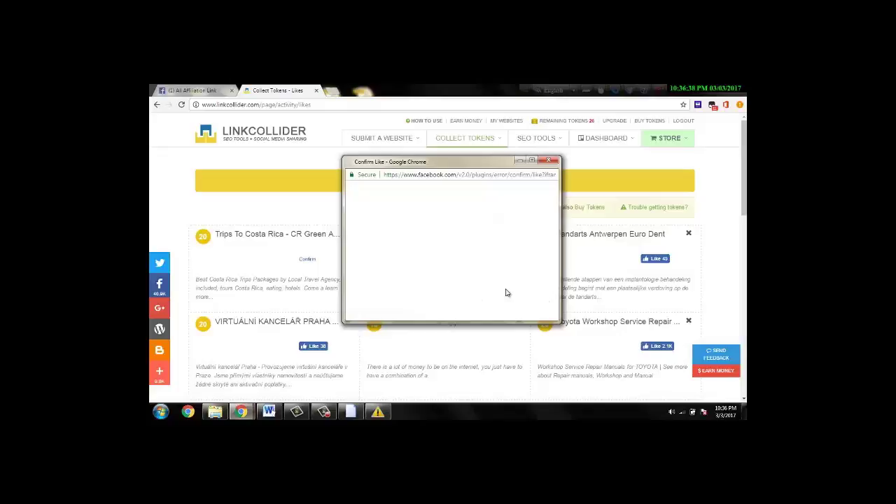
click(507, 283)
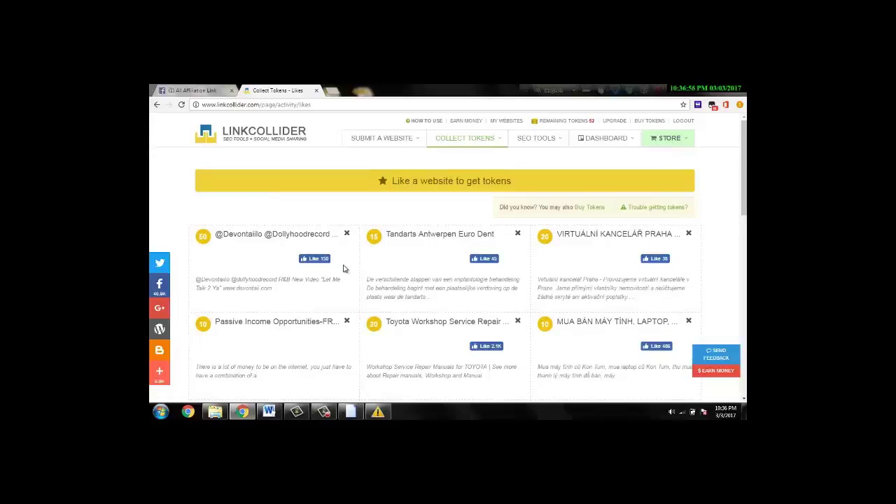
click(315, 259)
click(307, 259)
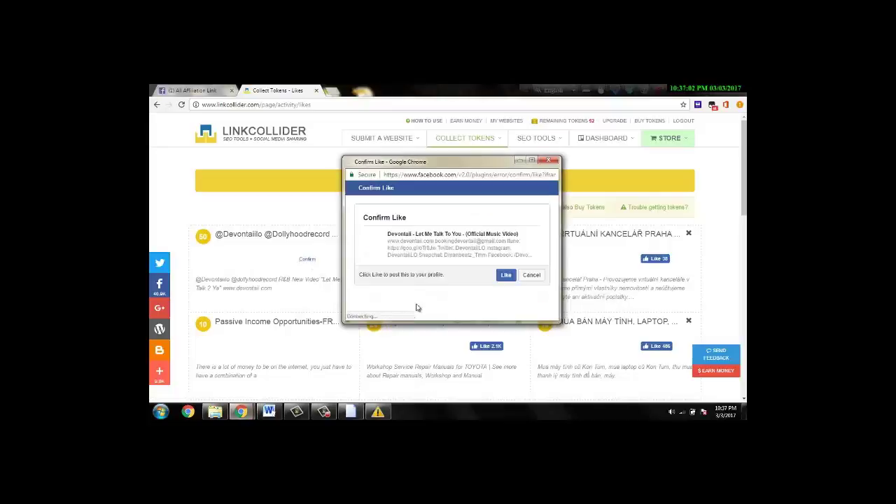
click(507, 275)
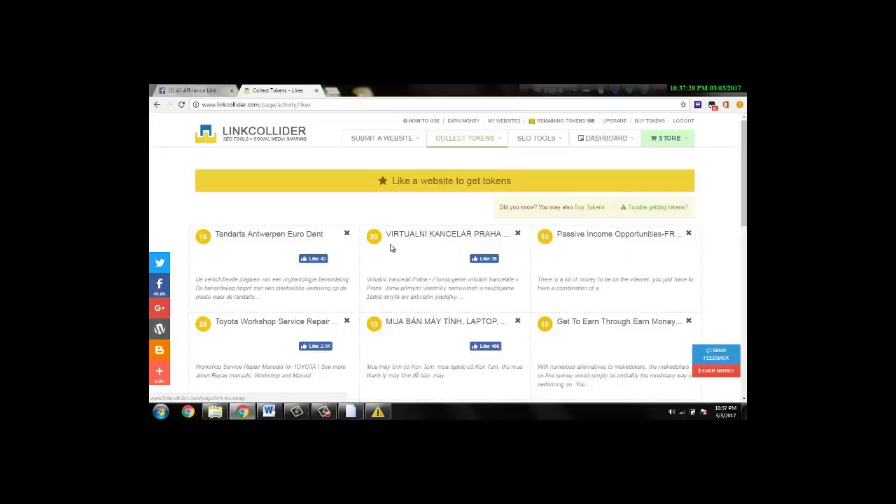
Step: Like and confirm the Tandarts Antwerpen Euro Dent and VIRTUÁLNÍ KANCELÁŘ PRAHA websites
click(308, 259)
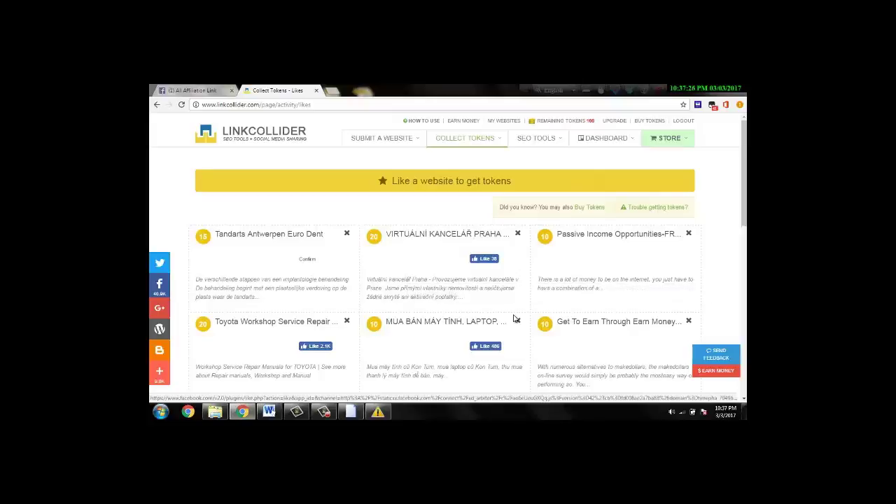
click(307, 259)
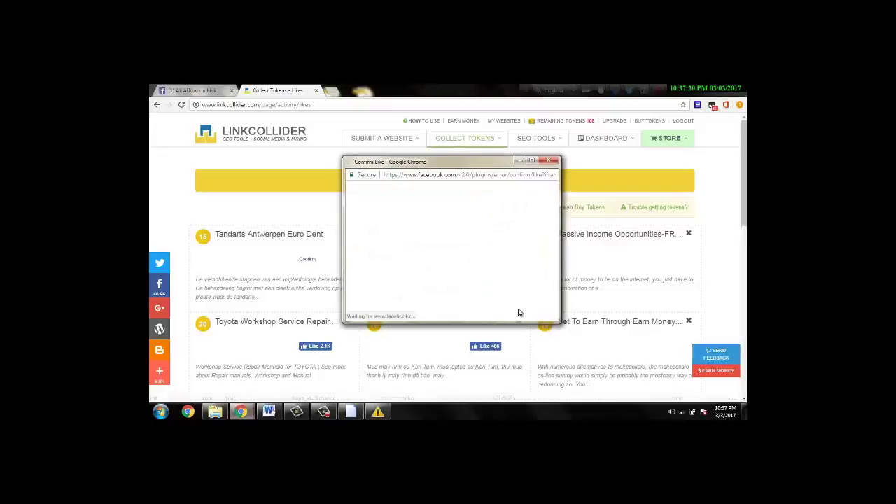
click(507, 289)
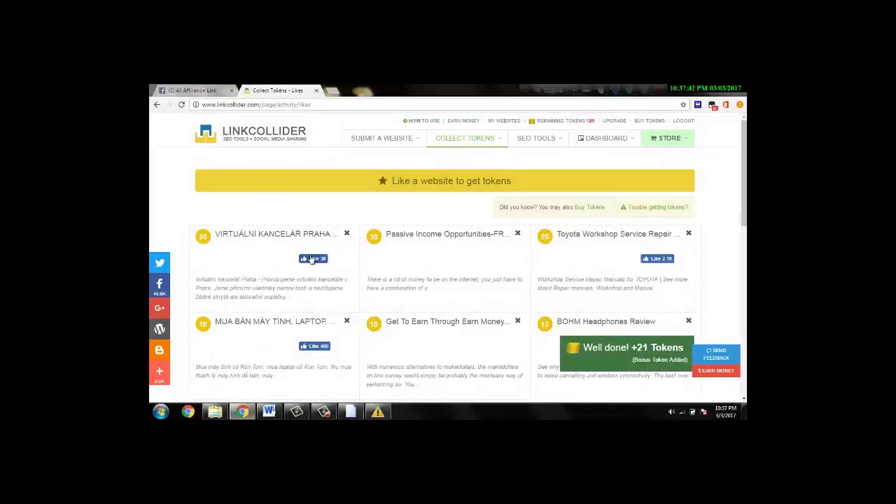
click(310, 259)
click(307, 259)
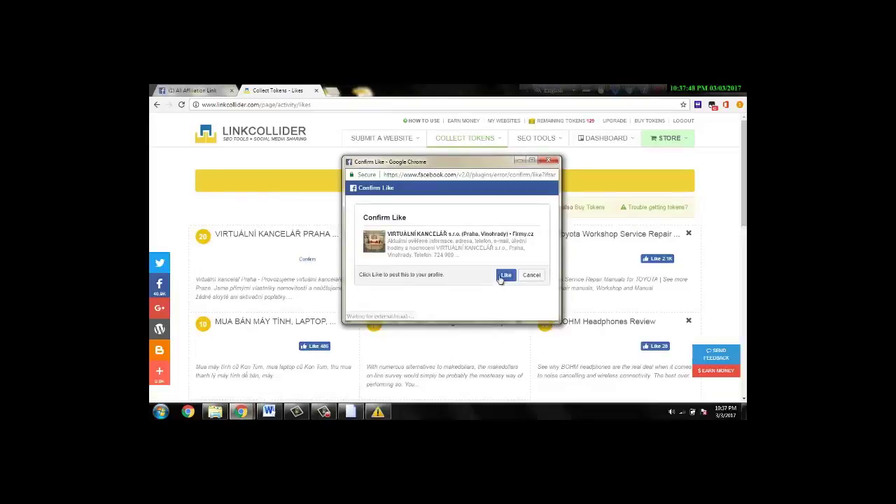
click(506, 275)
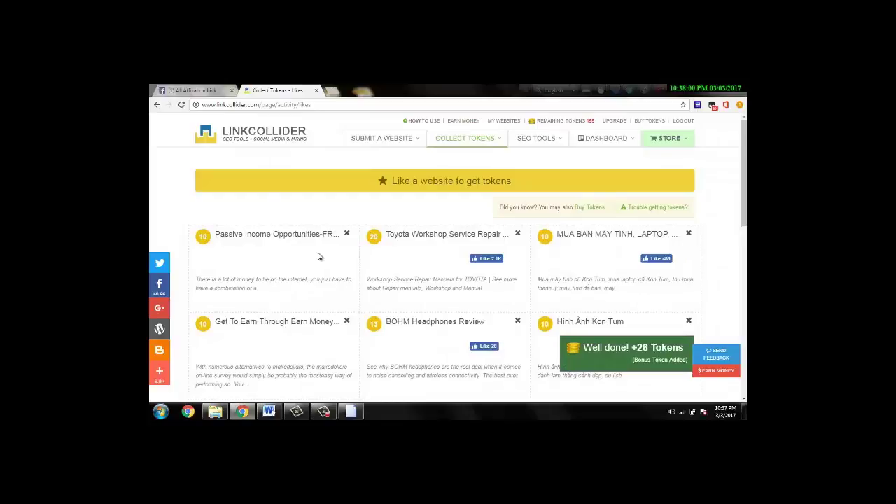
Step: Remove the Passive Income Opportunities entry from the list and like the Toyota Workshop Service Repair website
click(348, 234)
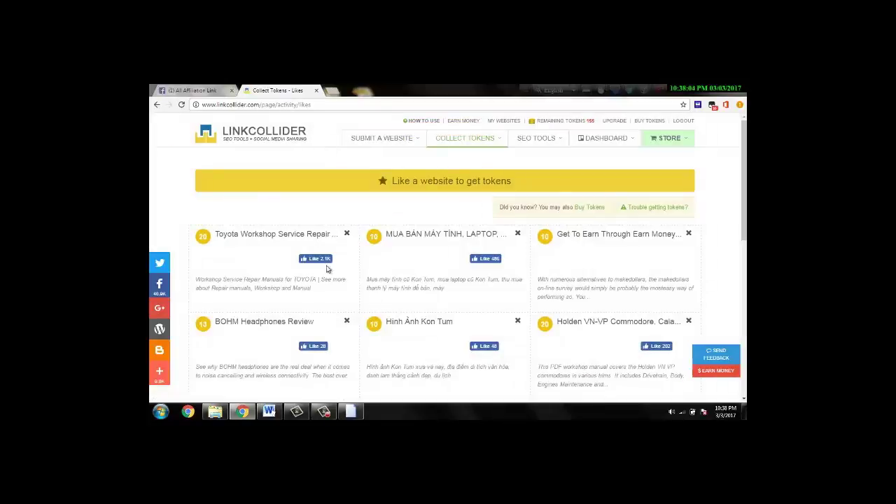
click(312, 260)
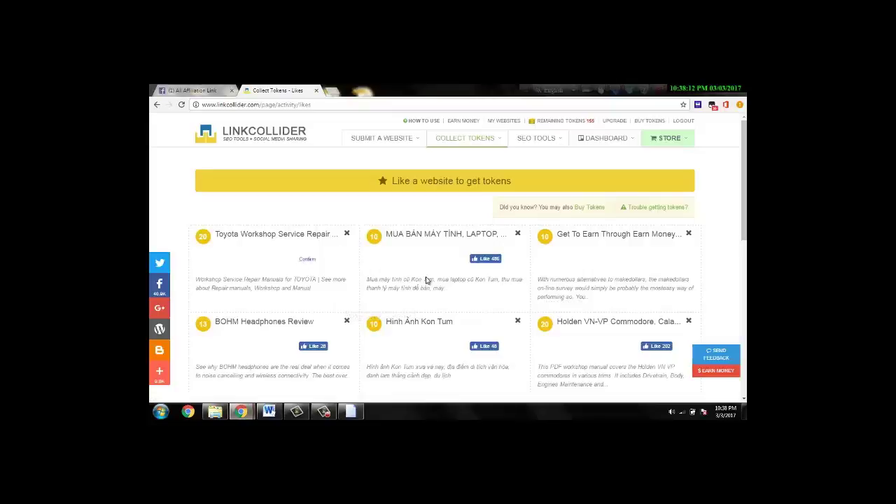
click(504, 269)
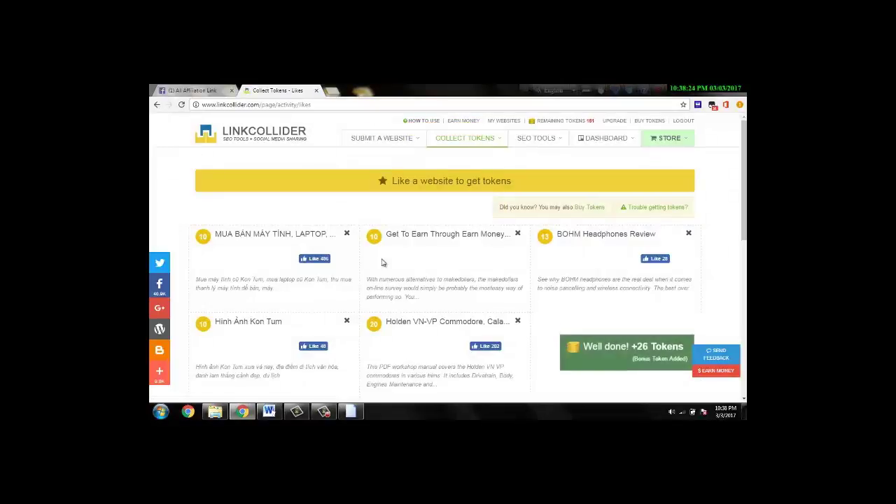
Step: Like the MUA BÁN MÁY TÍNH, LAPTOP website and confirm the like on Facebook
click(314, 261)
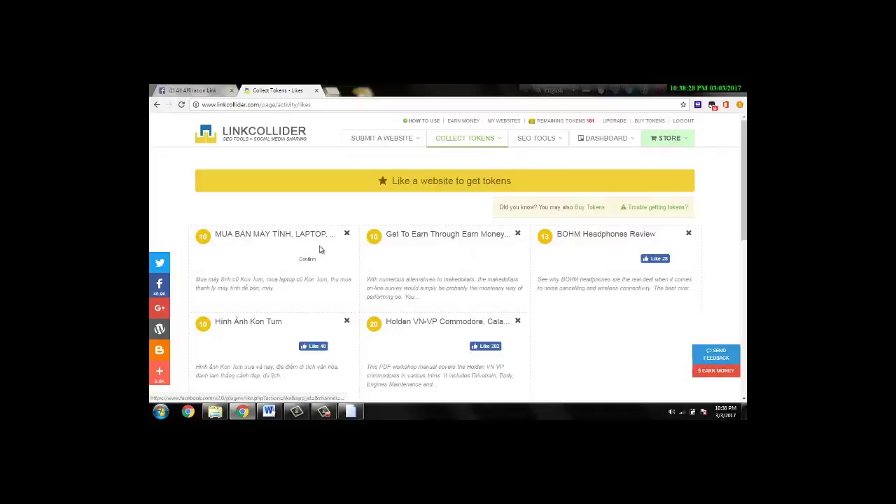
click(308, 259)
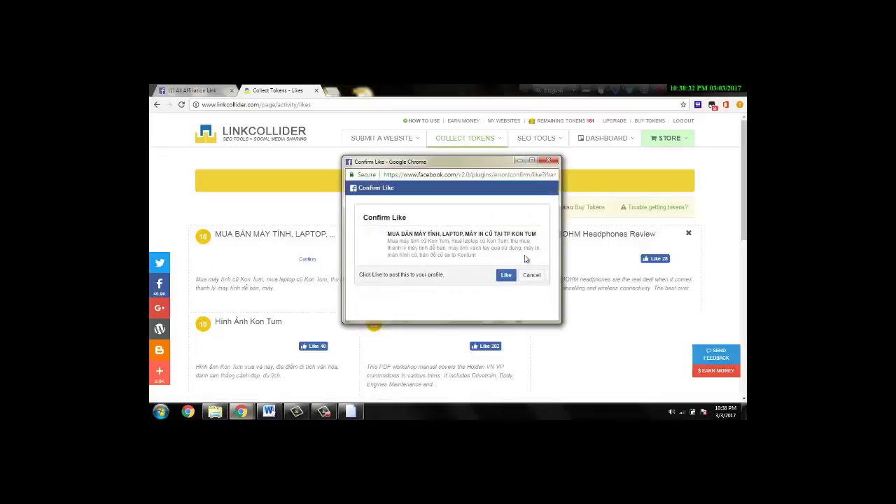
click(507, 275)
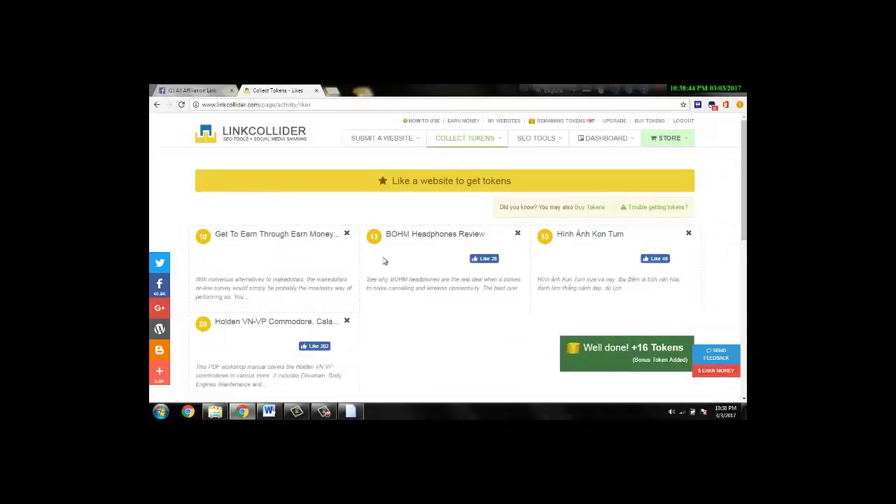
Step: Remove the Get To Earn Through Earn Money entry, and like and confirm the Holden VN-VP Commodore website
click(348, 235)
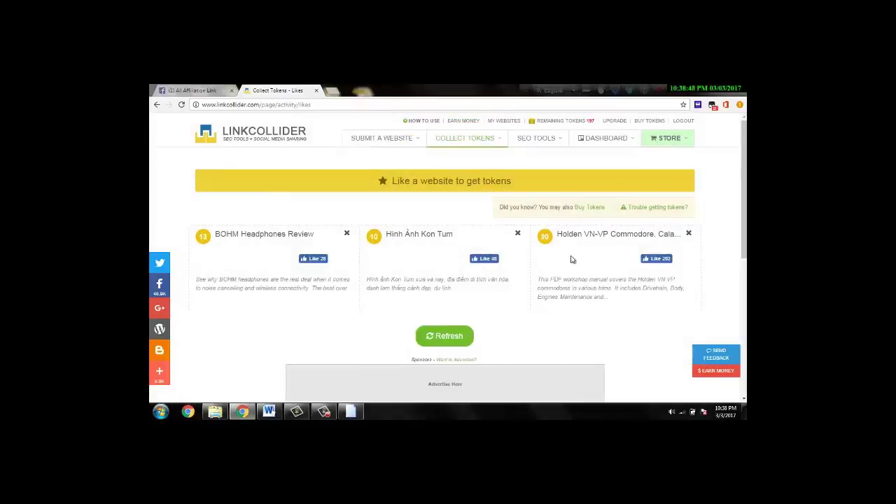
click(658, 260)
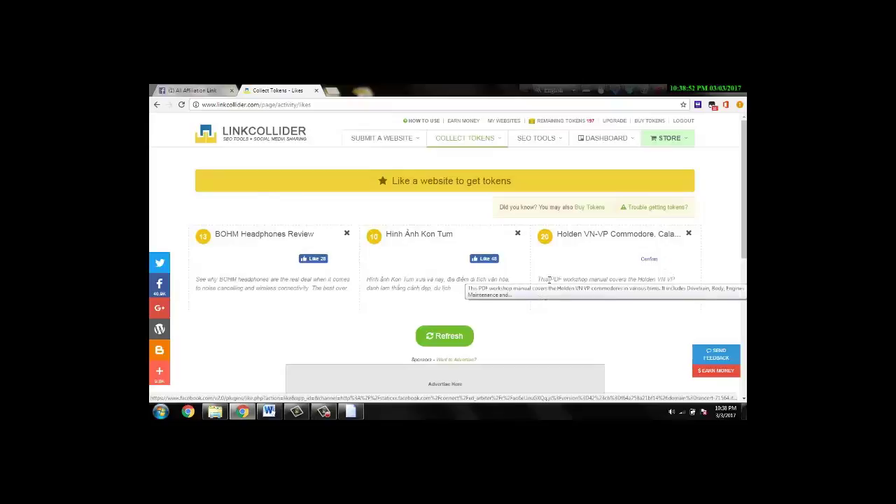
click(650, 259)
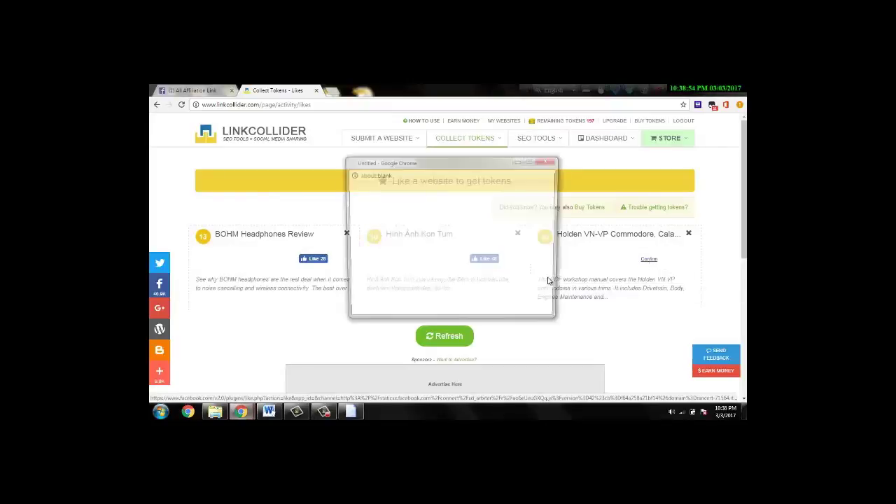
click(507, 276)
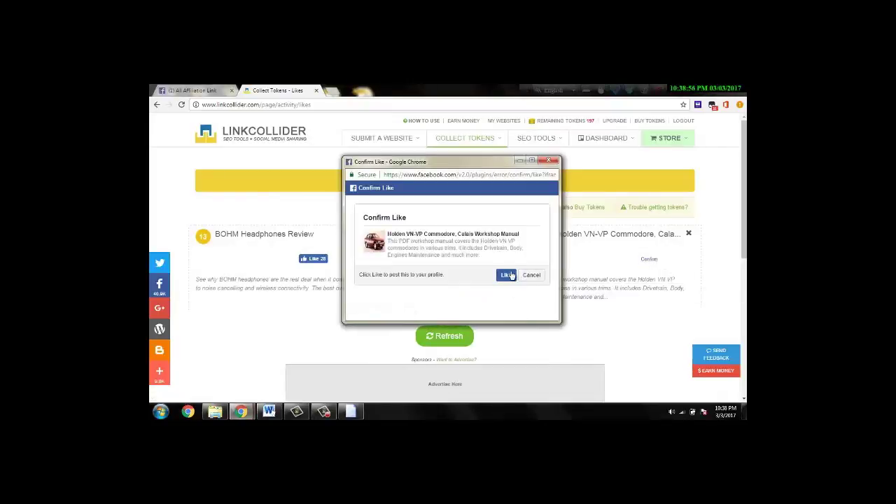
Step: Open the My Websites dashboard and check the remaining tokens and the Educational channel's activities
mouse_move(553, 138)
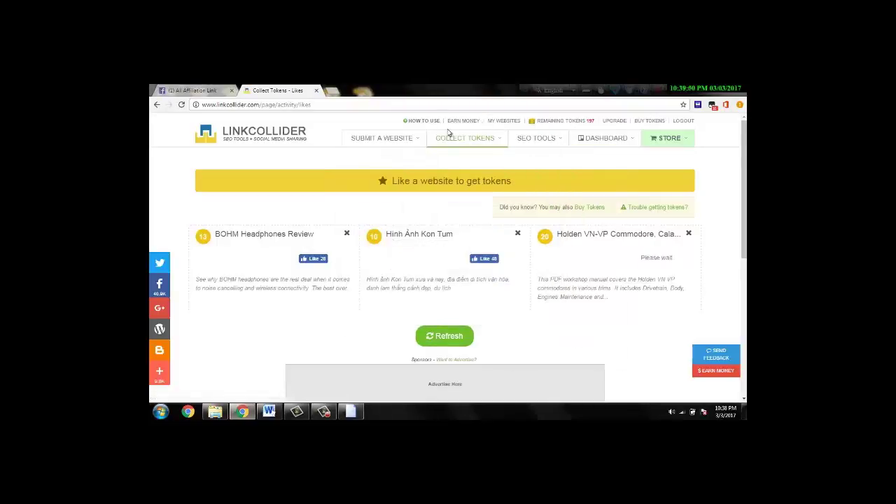
mouse_move(420, 143)
mouse_move(467, 143)
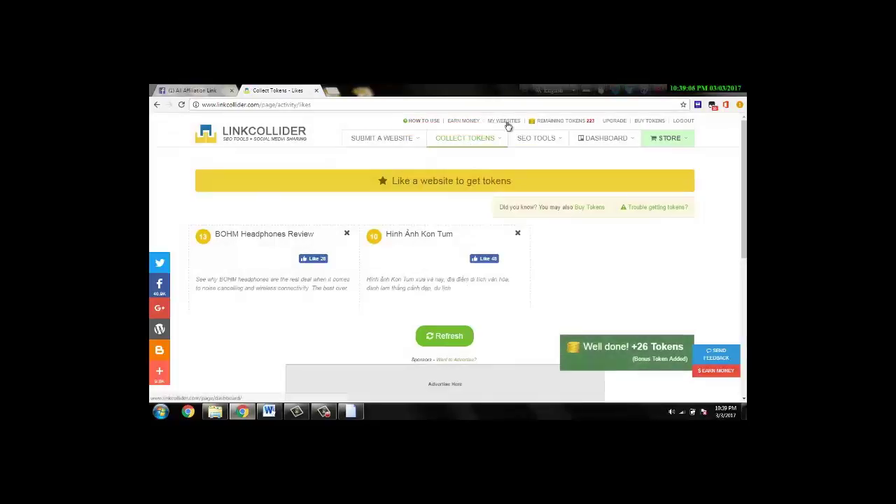
click(507, 123)
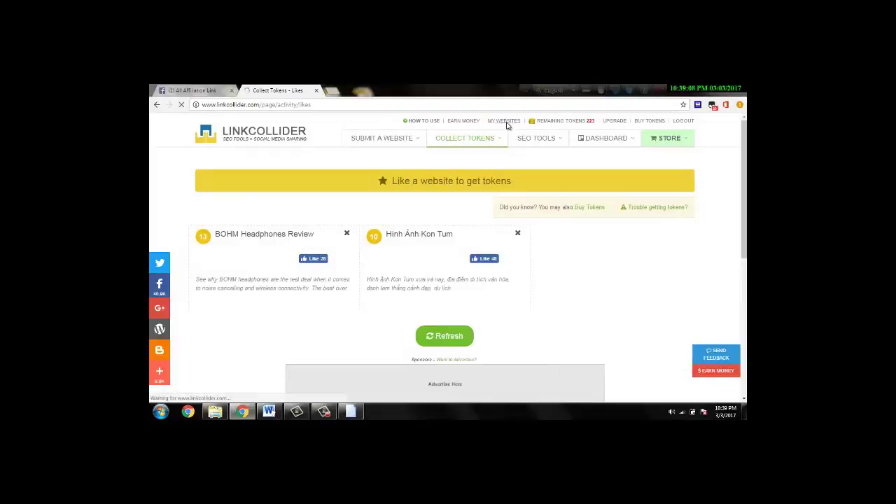
mouse_move(577, 178)
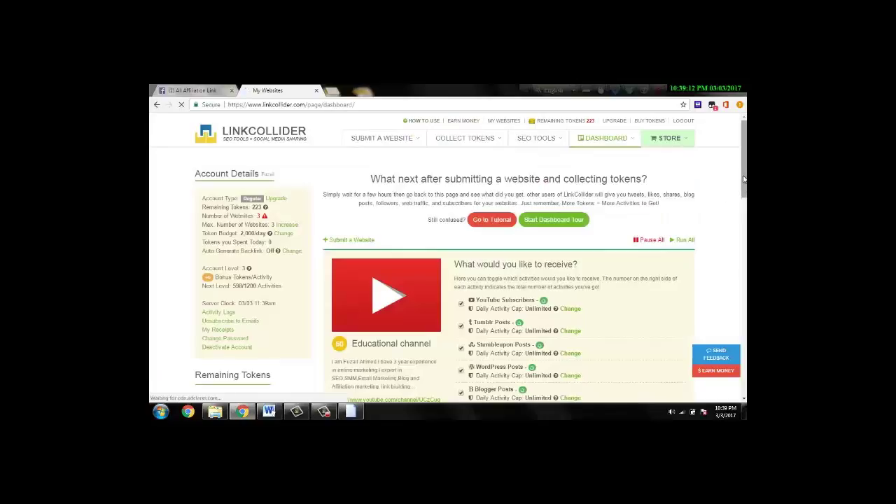
scroll(746, 189, down, 1)
drag(746, 189, 743, 208)
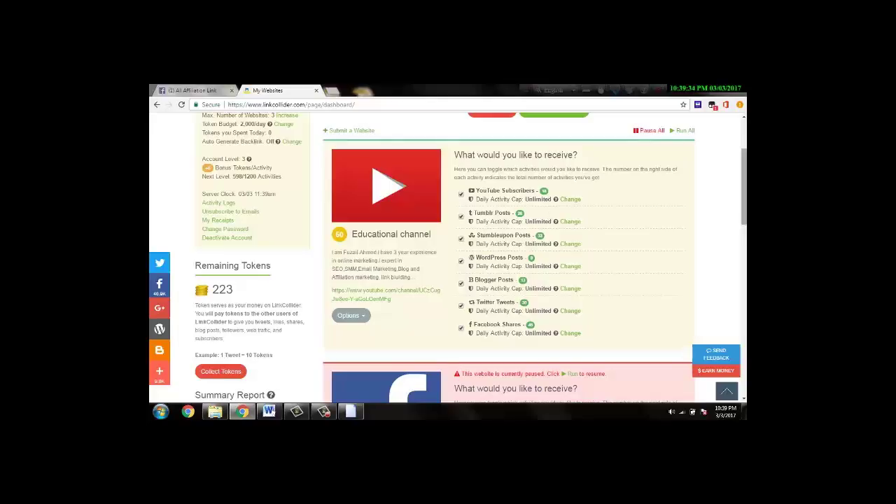
Step: Examine the account level in the account details and the Educational channel's activity list and reward token badge
scroll(744, 187, up, 2)
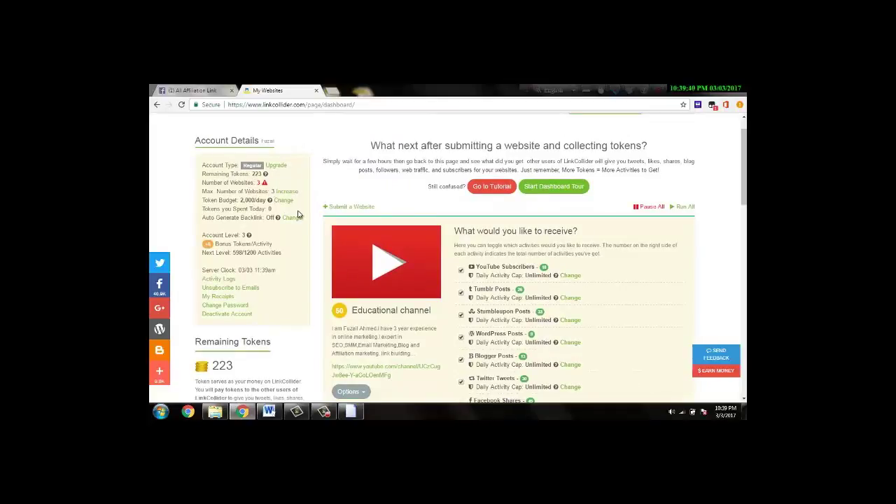
click(248, 236)
drag(744, 170, 744, 188)
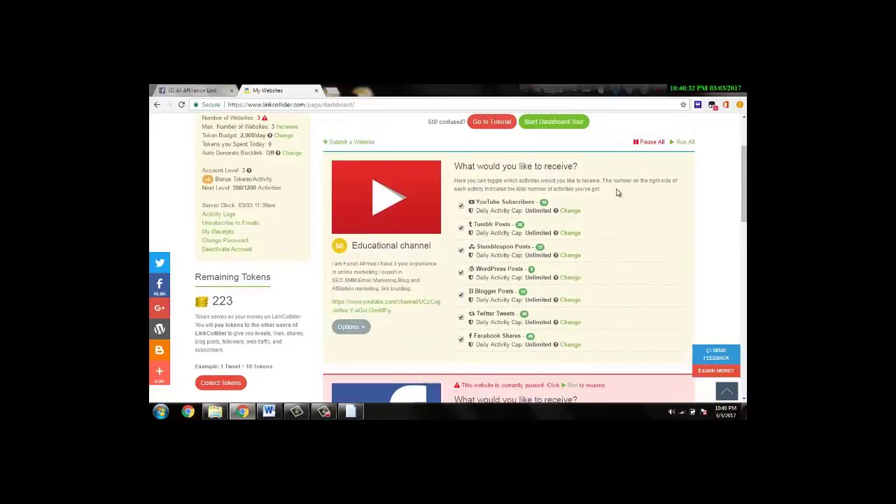
drag(744, 187, 745, 176)
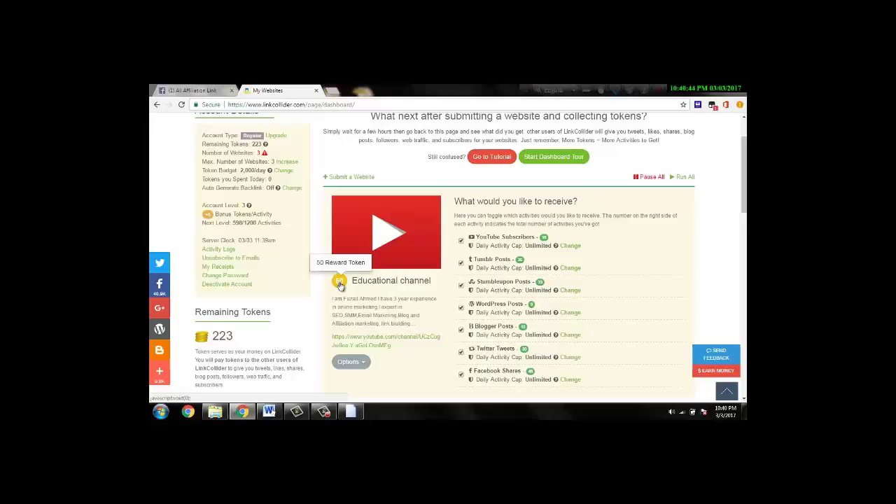
Step: Examine the activity types and daily activity caps listed for the Educational channel
scroll(339, 285, down, 1)
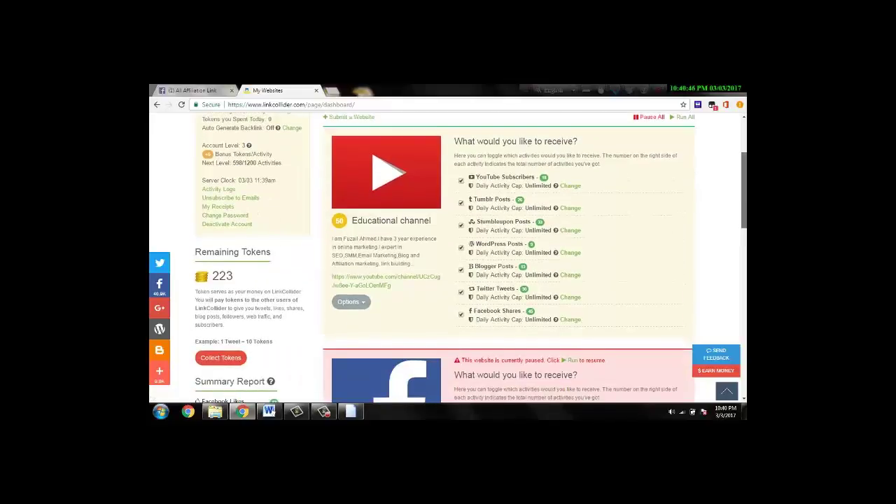
scroll(448, 252, up, 1)
scroll(448, 252, up, 1)
scroll(448, 252, up, 1)
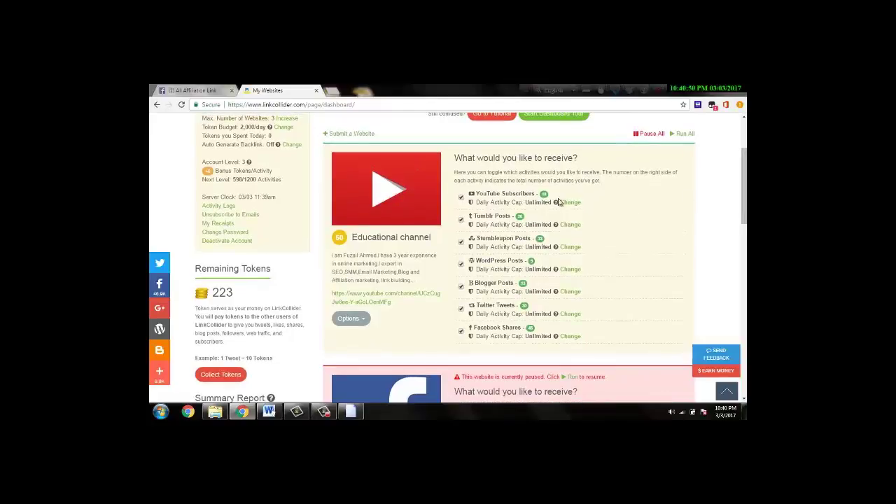
drag(744, 171, 744, 143)
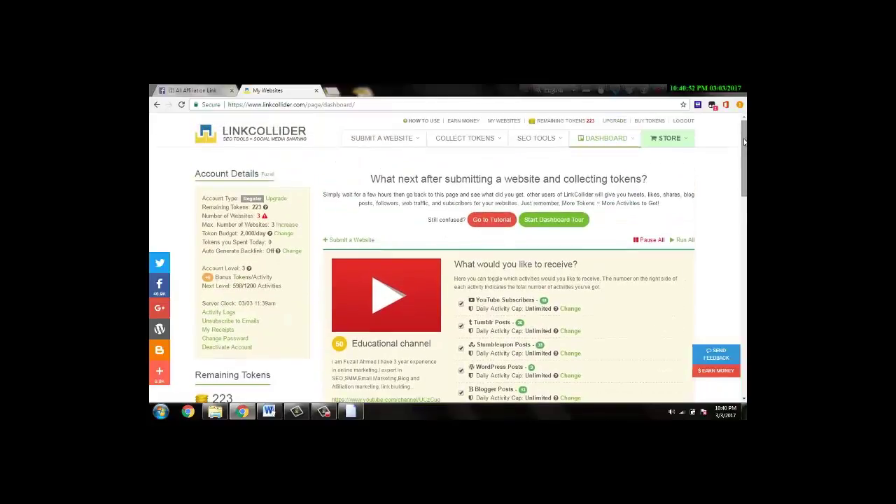
Step: Reload the My Websites dashboard and recheck the account details and the Educational channel's activities
click(183, 105)
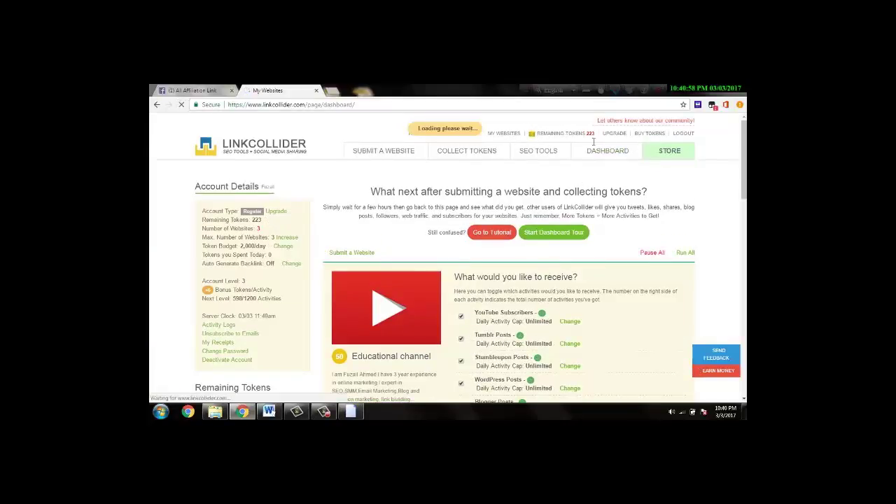
drag(745, 158, 744, 176)
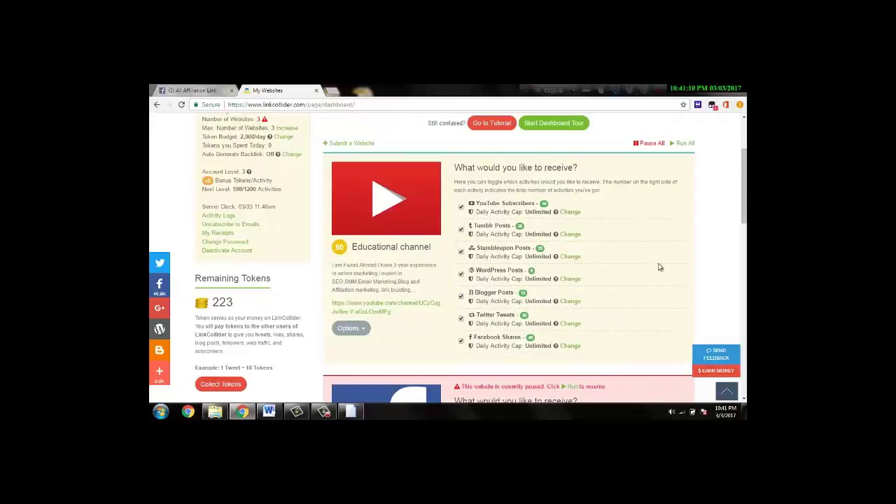
drag(743, 185, 744, 158)
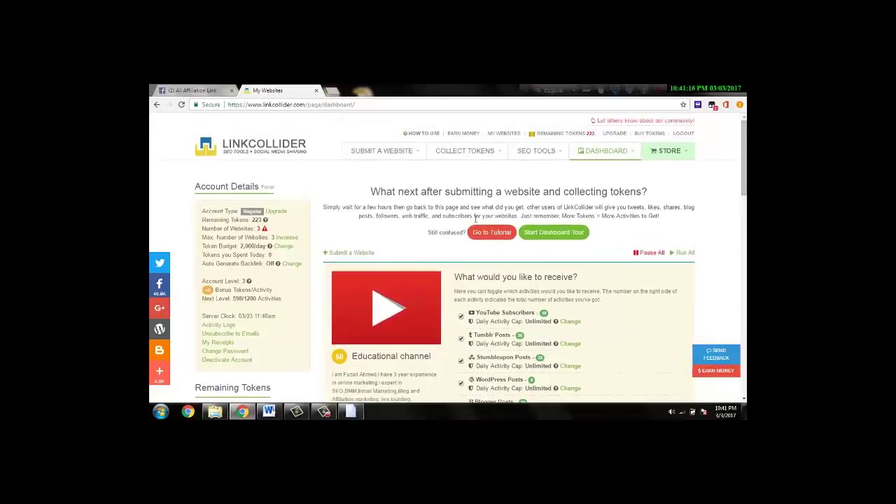
mouse_move(264, 229)
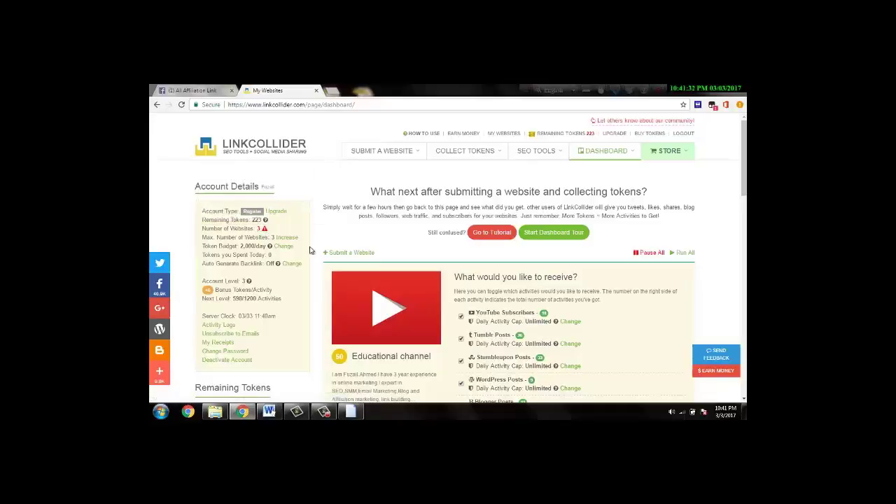
drag(743, 189, 745, 169)
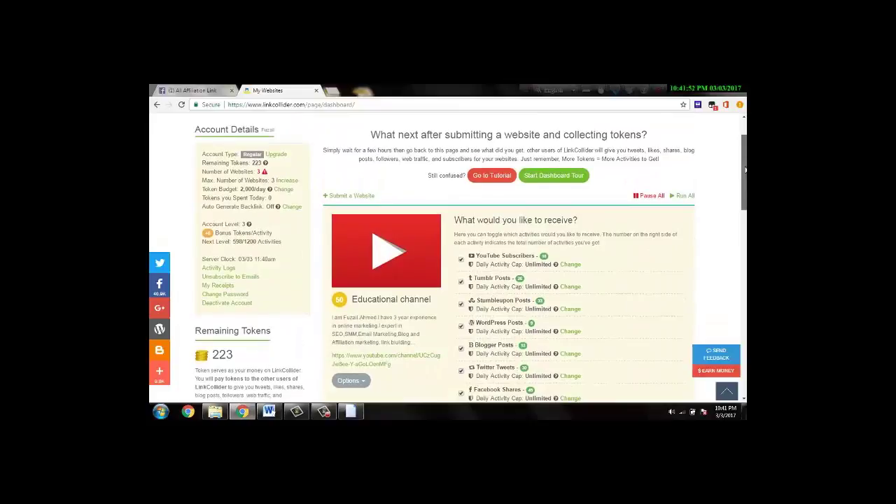
mouse_move(746, 170)
mouse_down()
mouse_move(746, 182)
mouse_move(745, 140)
mouse_move(746, 244)
mouse_move(745, 160)
mouse_up()
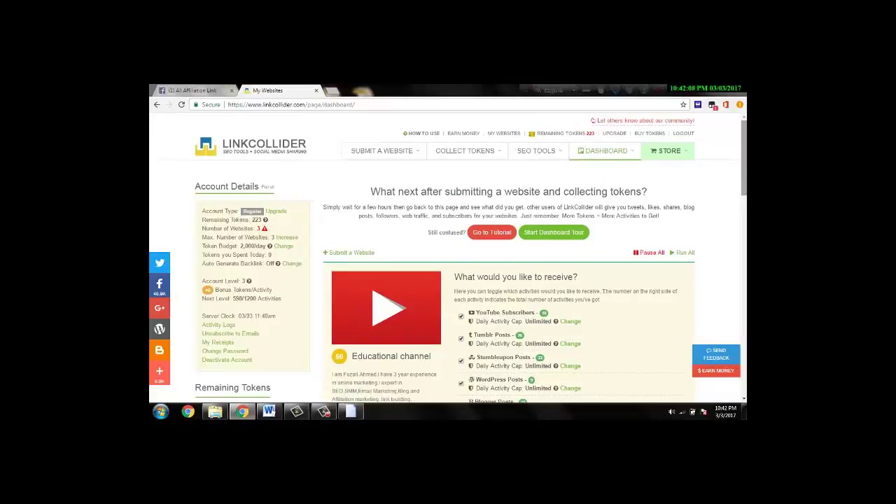
Step: Look through the available SEO tools, such as Backlinks Generator and Bookmarking, and the dashboard options
mouse_move(536, 150)
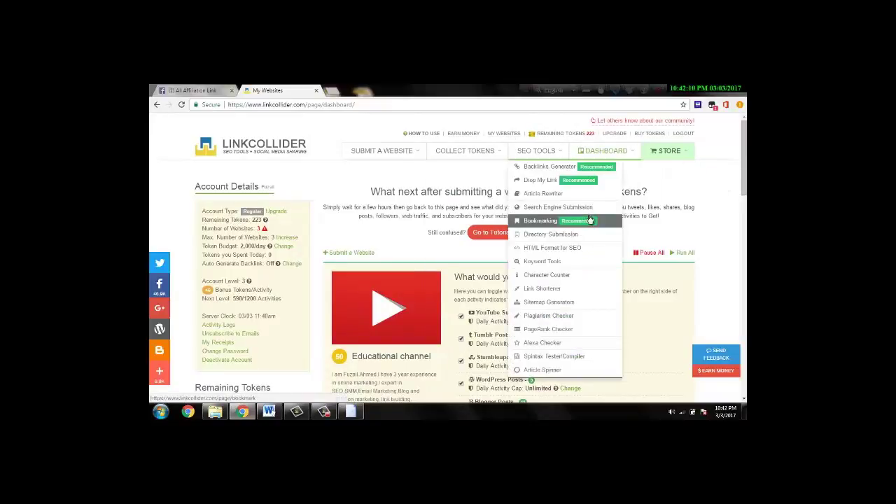
scroll(471, 244, down, 1)
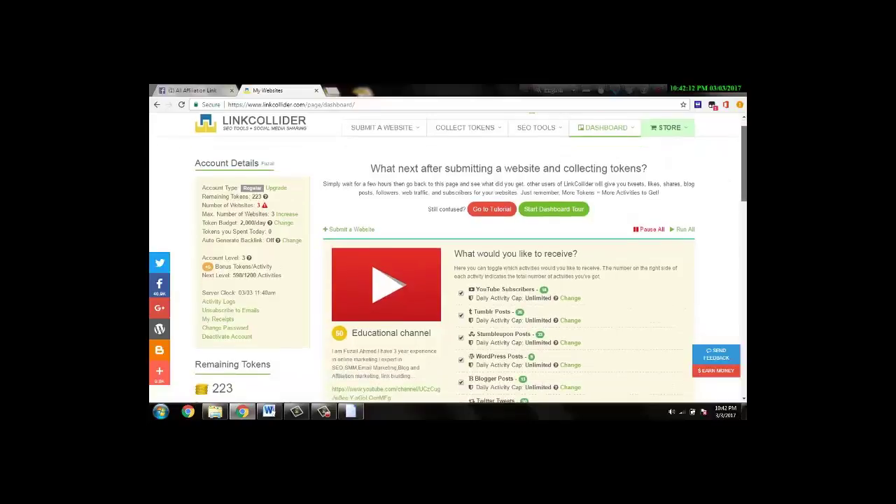
scroll(471, 245, up, 1)
scroll(472, 244, down, 1)
scroll(471, 244, up, 1)
mouse_move(626, 158)
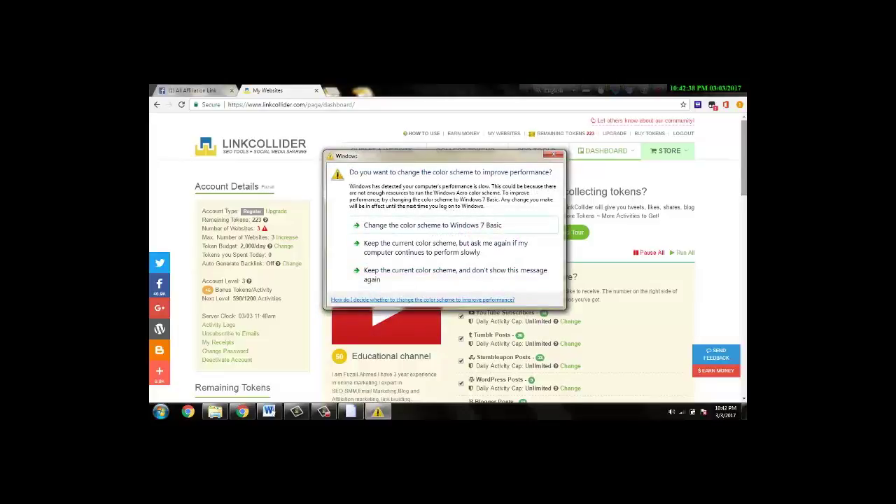
Step: Dismiss the Windows color scheme prompt without choosing an option
click(554, 156)
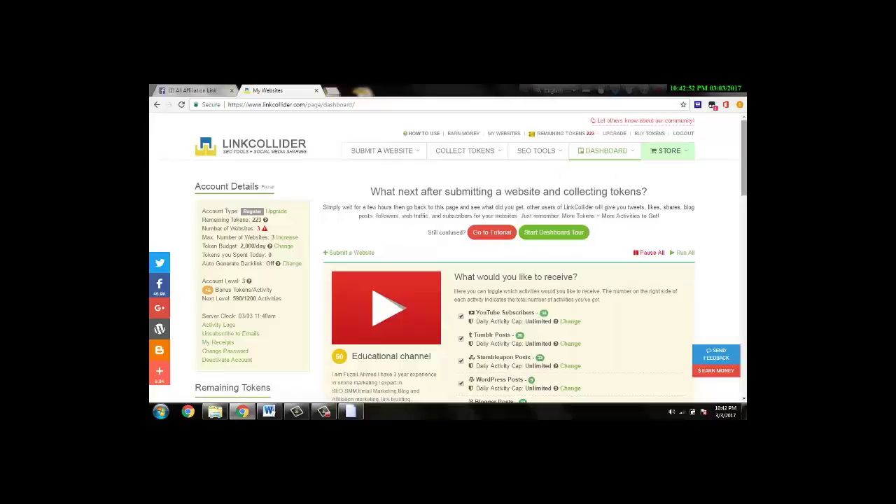
scroll(448, 259, down, 2)
scroll(448, 259, up, 2)
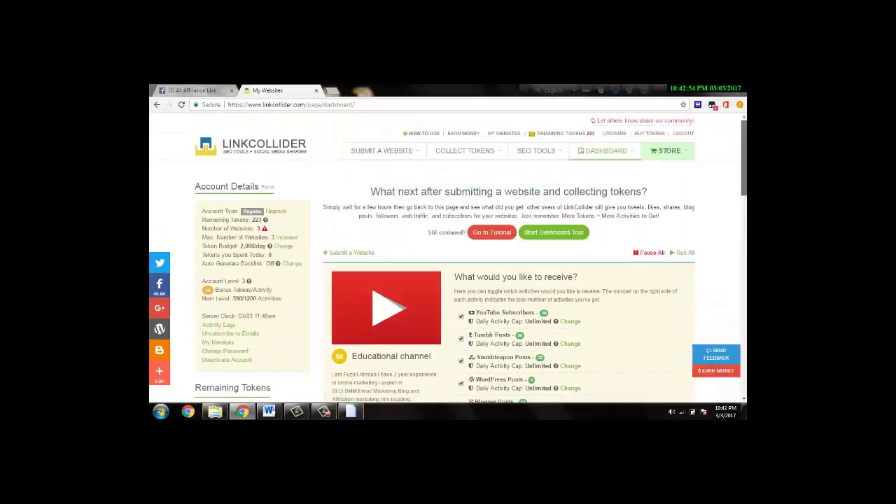
Step: Look over the site's options for collecting tokens and its SEO tools
mouse_move(470, 157)
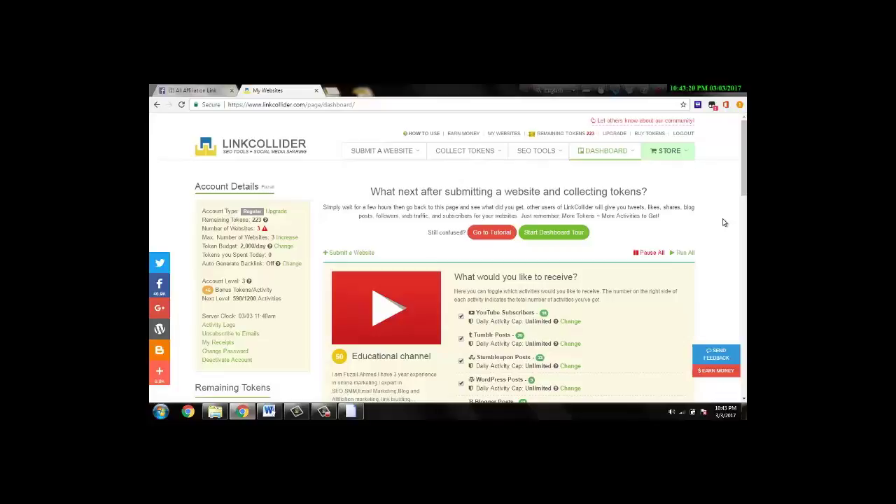
mouse_move(555, 152)
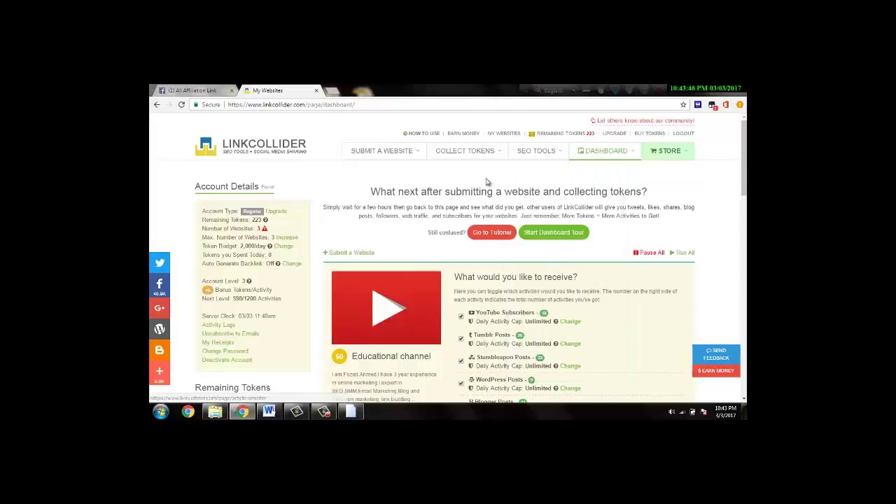
scroll(719, 164, down, 3)
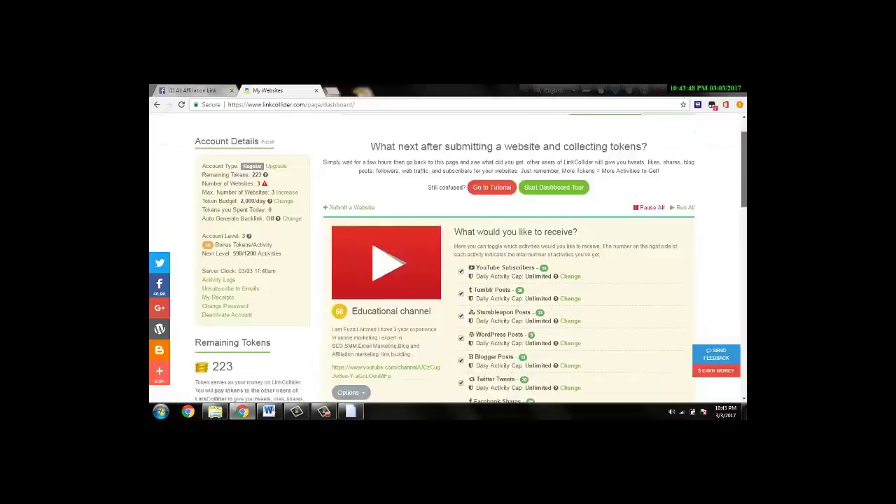
scroll(469, 259, up, 3)
scroll(469, 259, down, 3)
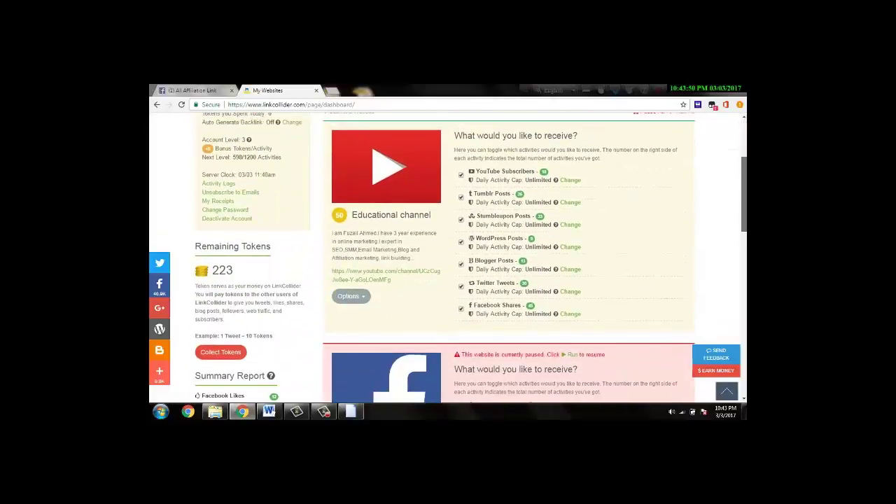
scroll(470, 259, up, 3)
scroll(469, 259, down, 2)
scroll(469, 259, up, 2)
click(547, 152)
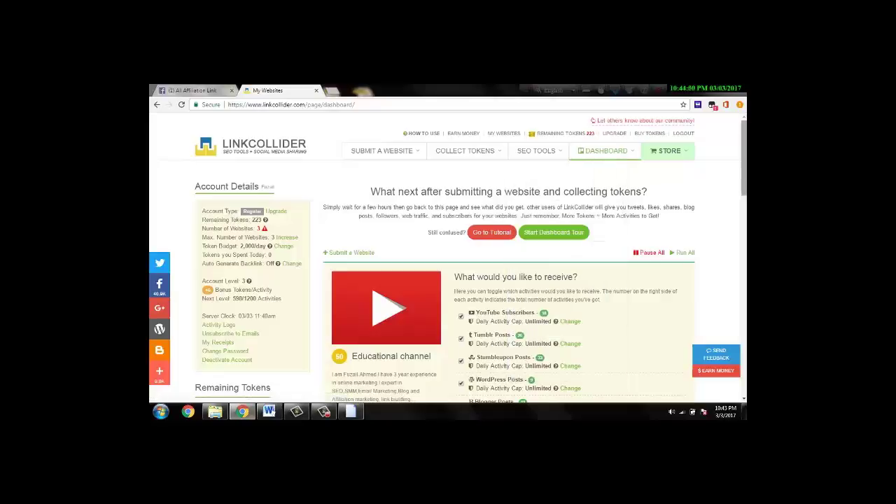
scroll(448, 259, down, 4)
scroll(448, 259, up, 4)
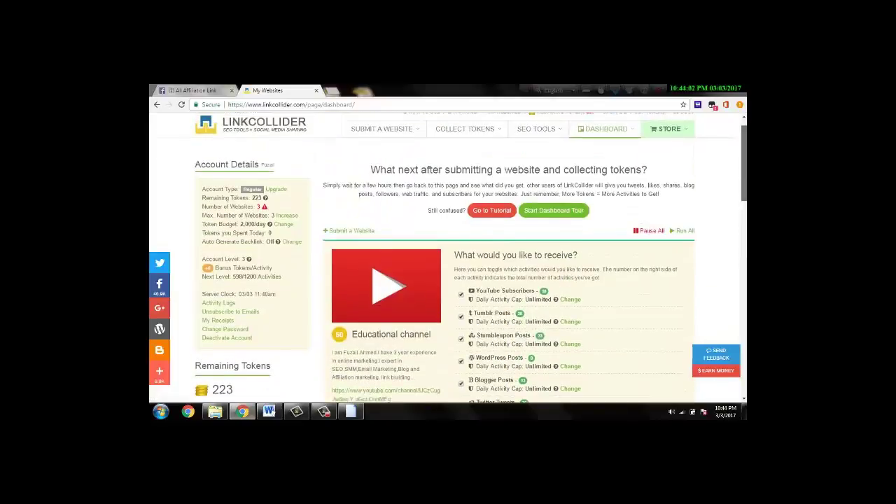
scroll(448, 259, down, 3)
scroll(448, 259, up, 2)
scroll(640, 186, up, 2)
scroll(640, 185, down, 4)
scroll(640, 185, up, 4)
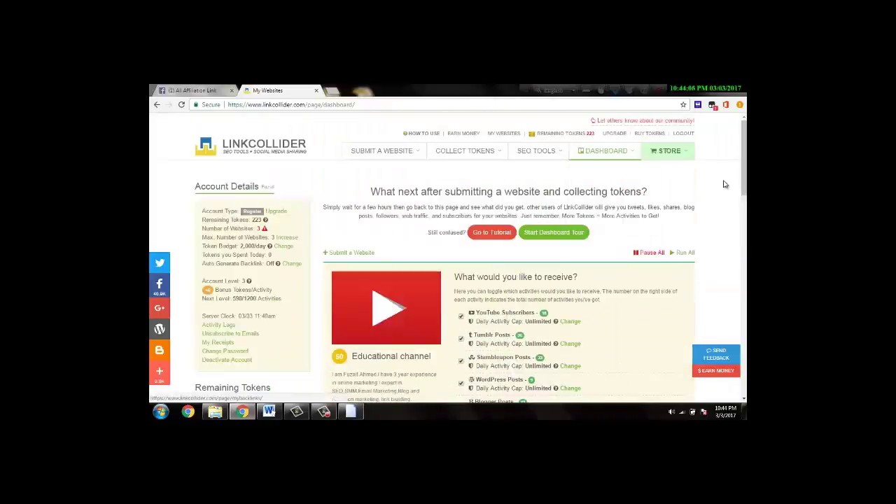
Step: Examine the summary report, the World Wide Tours and Marketing Guide Line websites' activities, and Marketing Guide Line's reward token badge
scroll(744, 203, down, 3)
scroll(448, 259, down, 3)
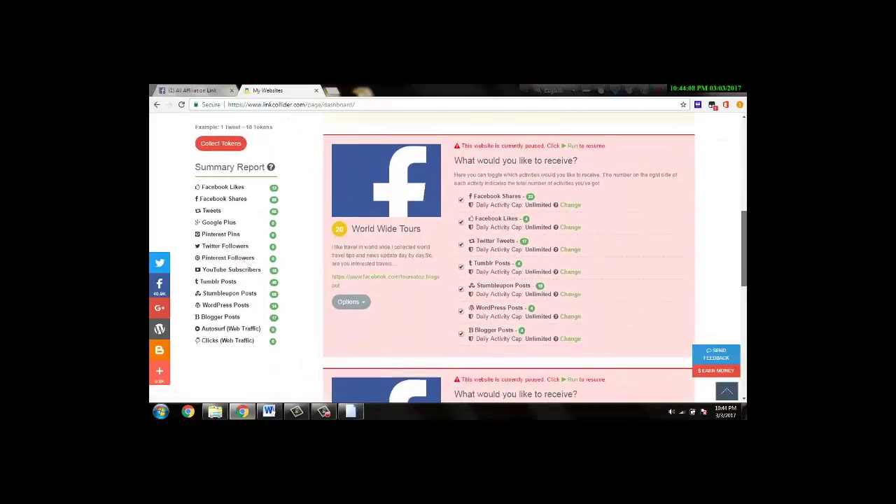
scroll(448, 259, up, 6)
scroll(448, 259, down, 5)
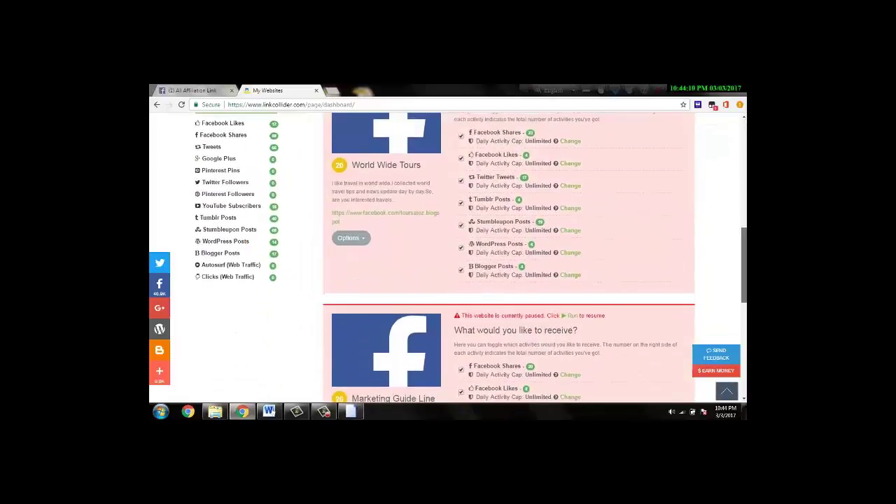
scroll(448, 259, up, 1)
scroll(448, 259, down, 4)
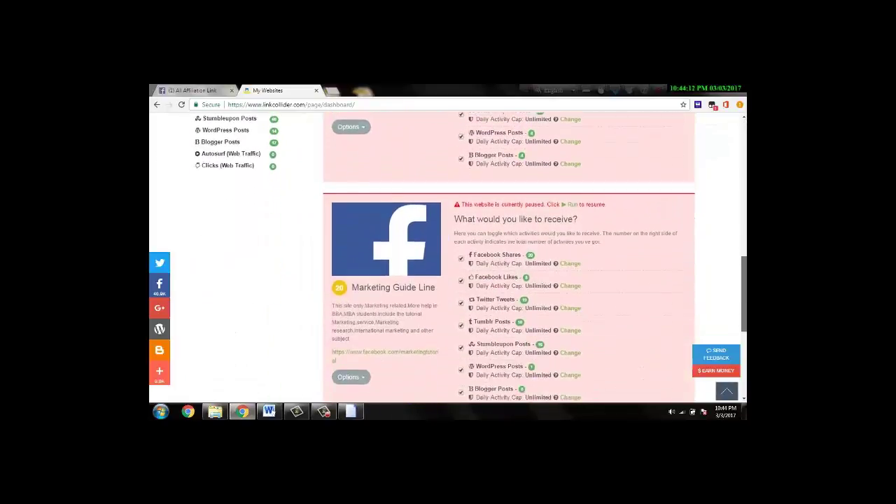
scroll(448, 259, up, 1)
mouse_move(745, 301)
mouse_down()
mouse_move(745, 158)
mouse_move(745, 298)
mouse_up()
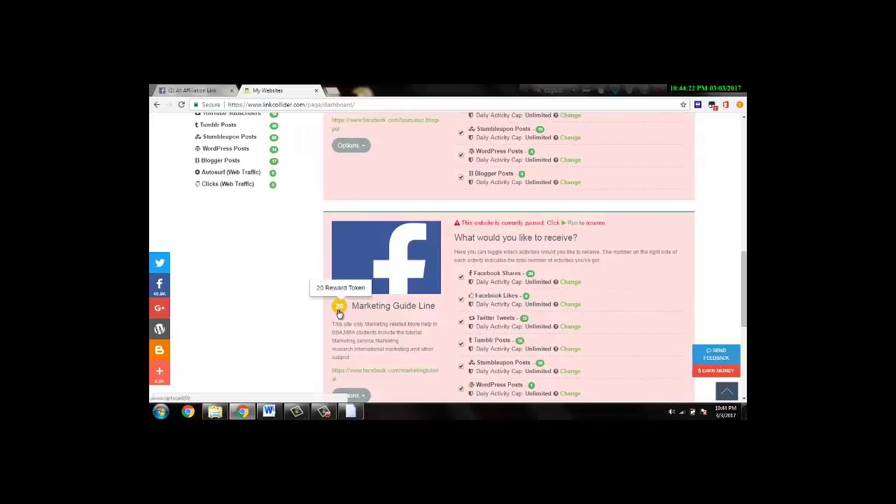
drag(745, 298, 745, 159)
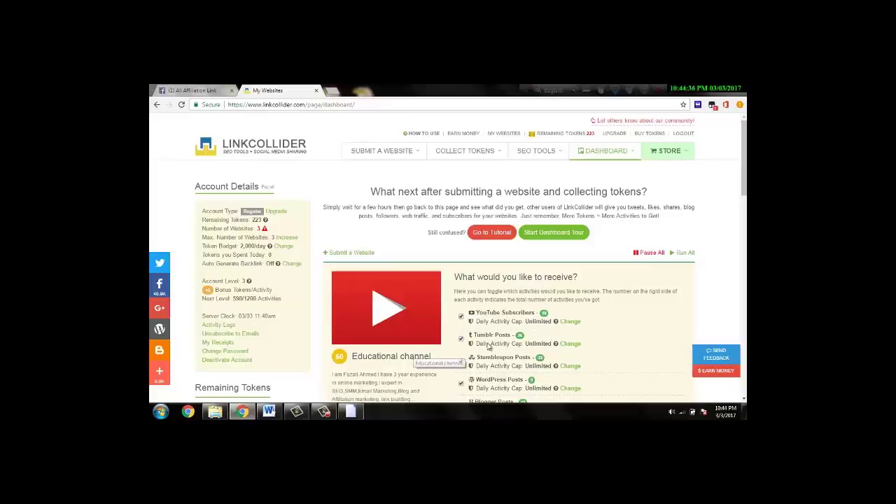
Step: Open the Buy Tokens page and review the token packages with their prices and payment options
scroll(745, 161, down, 1)
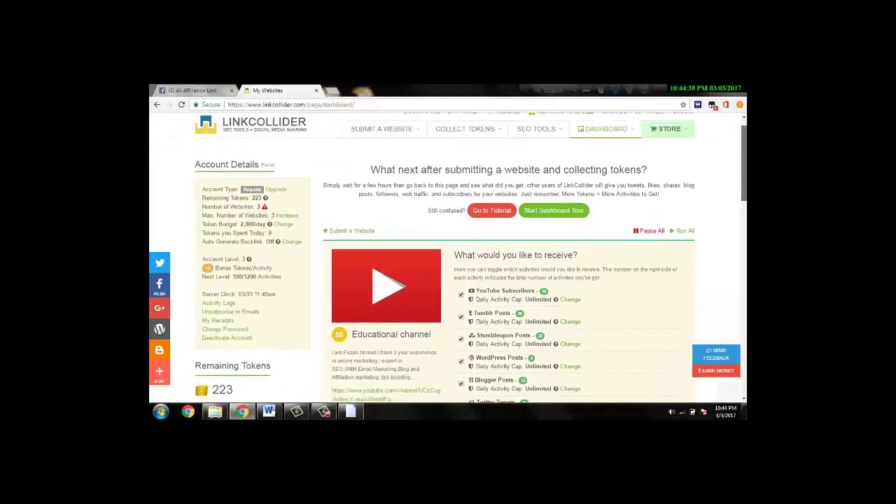
scroll(745, 161, up, 1)
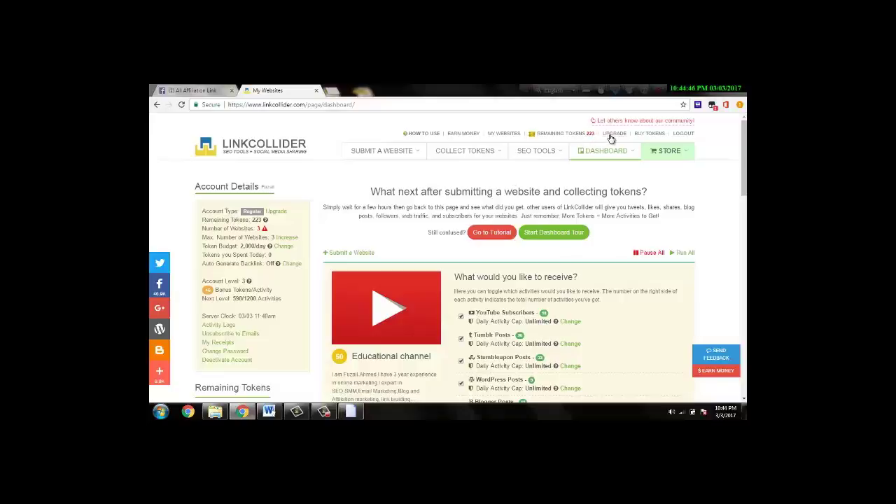
click(646, 137)
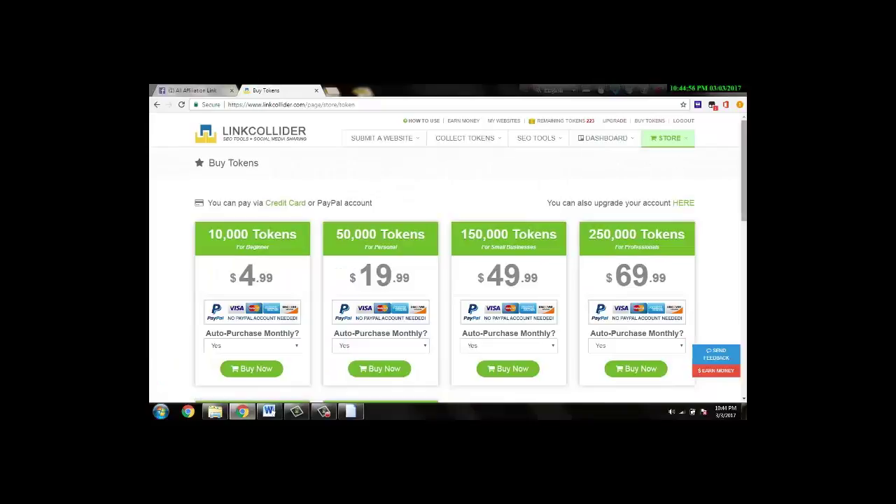
scroll(490, 280, down, 1)
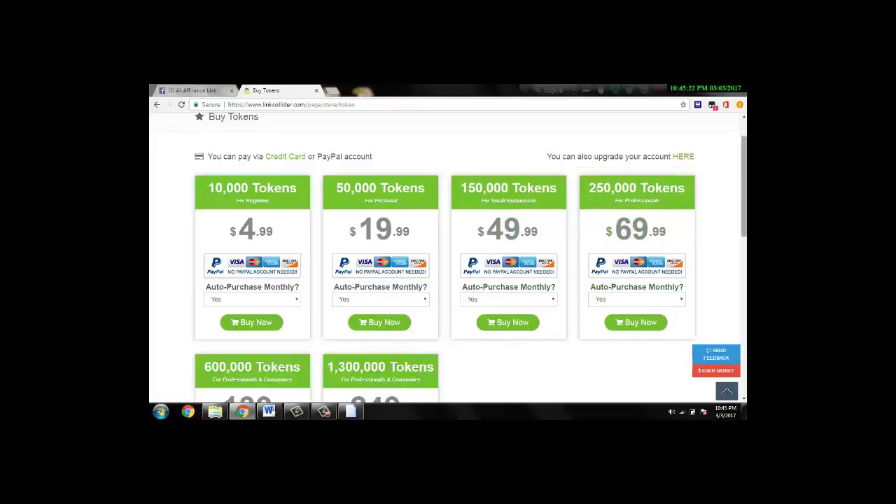
scroll(741, 283, down, 3)
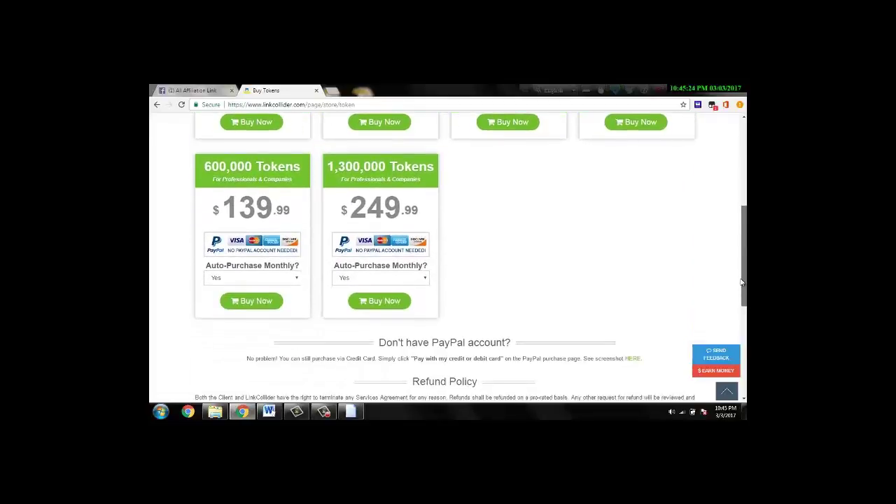
drag(741, 283, 741, 280)
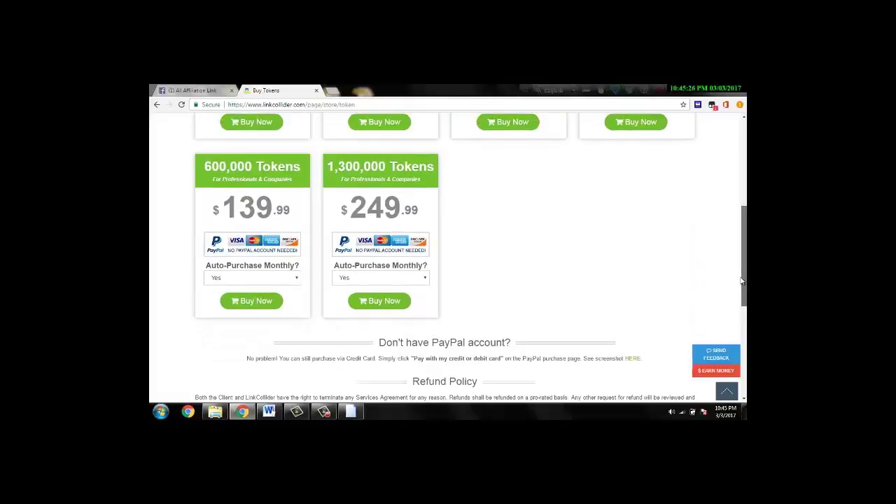
mouse_move(744, 271)
mouse_down()
mouse_move(744, 185)
mouse_move(743, 262)
mouse_up()
scroll(334, 231, up, 3)
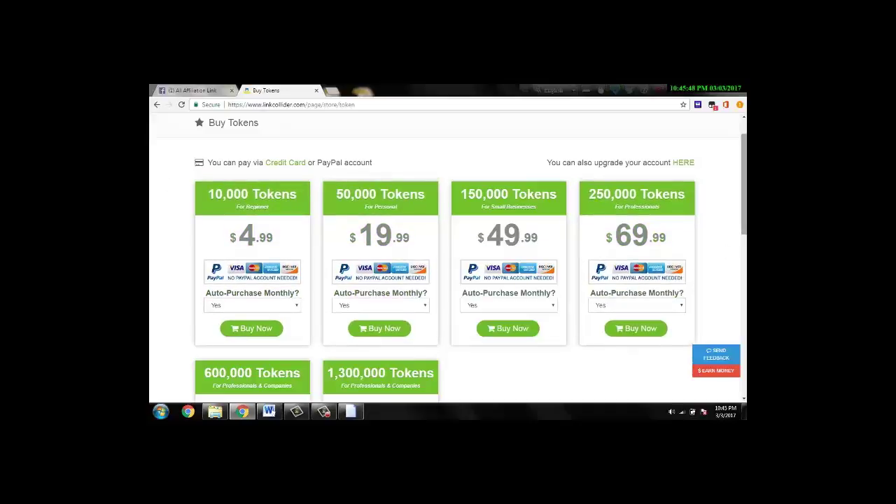
scroll(636, 231, up, 1)
mouse_move(536, 143)
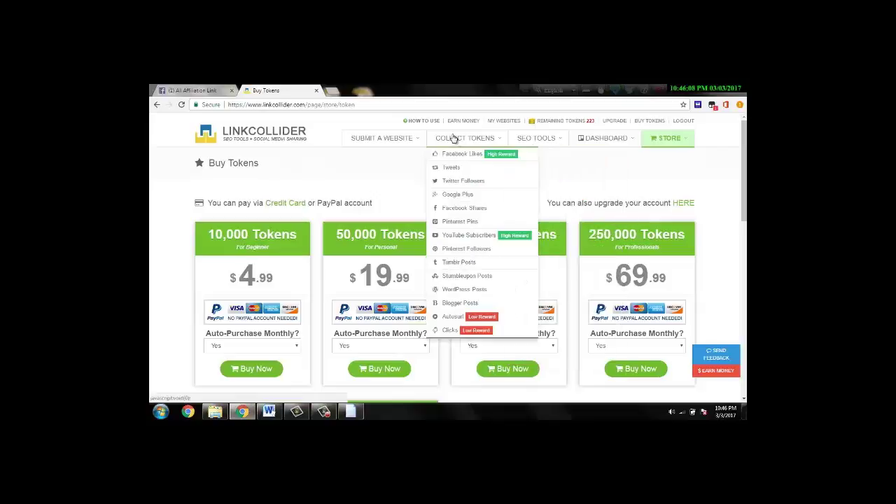
mouse_move(376, 138)
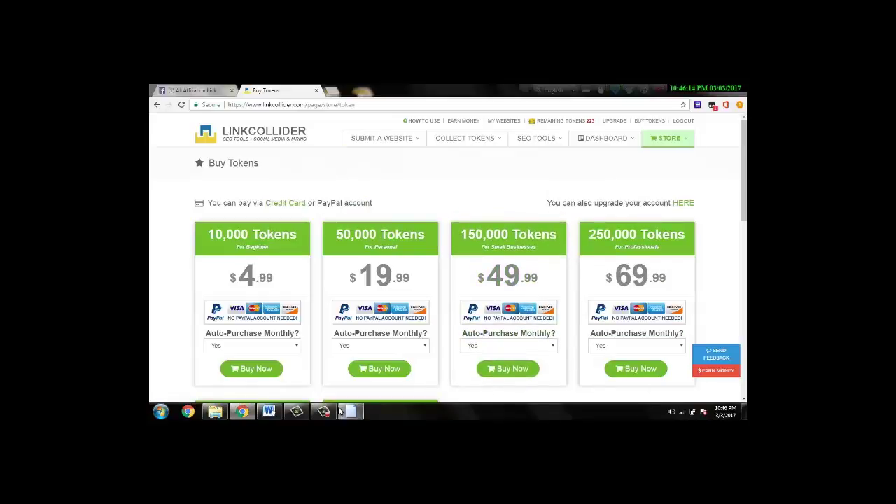
Step: Return to the All Affiliation Link Facebook group and look over its discussion posts, including the LinkCollider tutorial announcement and the SMM History link
click(191, 90)
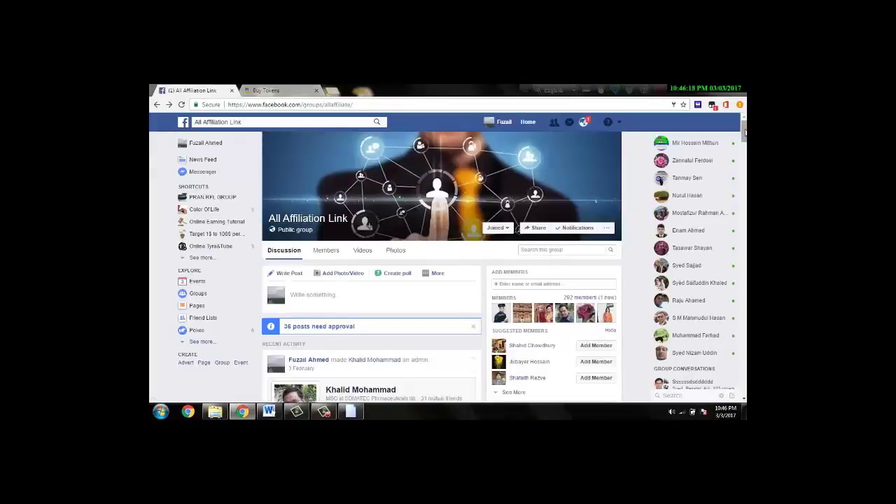
scroll(744, 143, down, 4)
drag(745, 149, 742, 172)
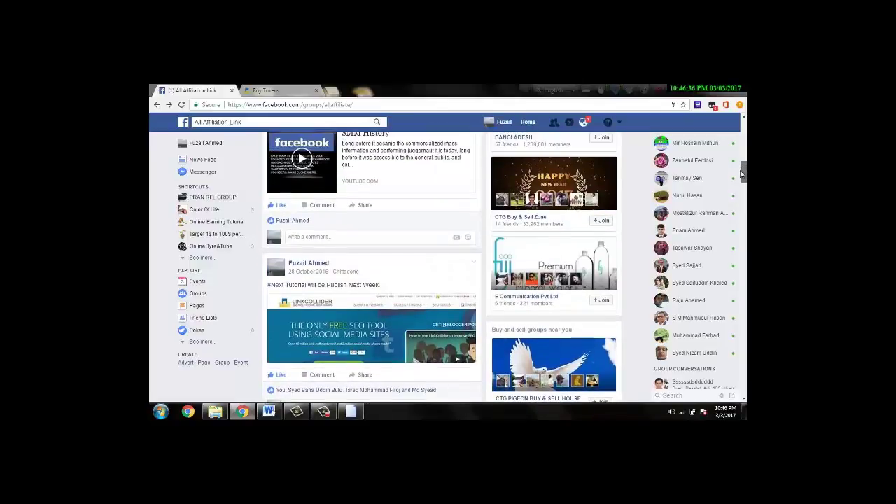
mouse_move(742, 174)
mouse_down()
mouse_move(742, 151)
mouse_move(740, 177)
mouse_up()
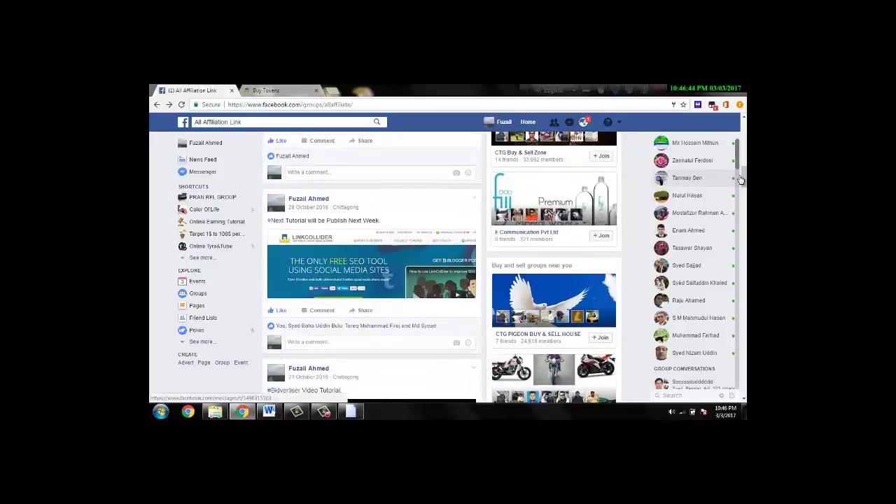
mouse_move(740, 180)
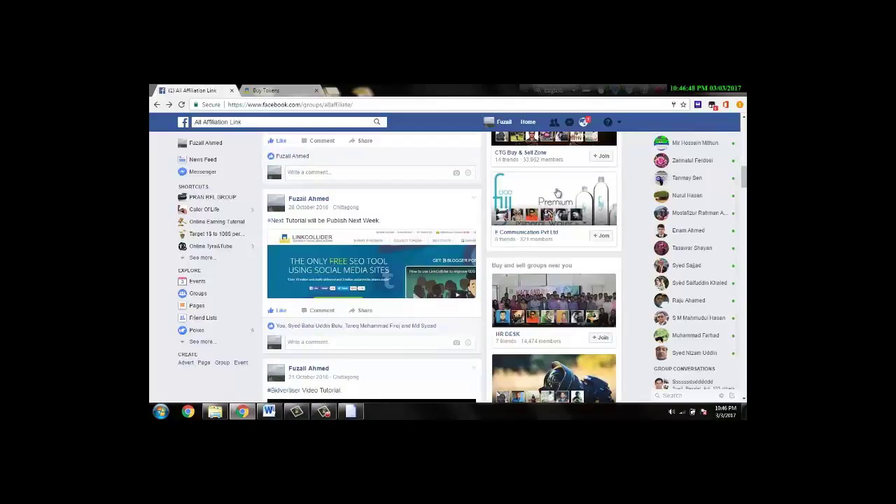
drag(743, 178, 743, 176)
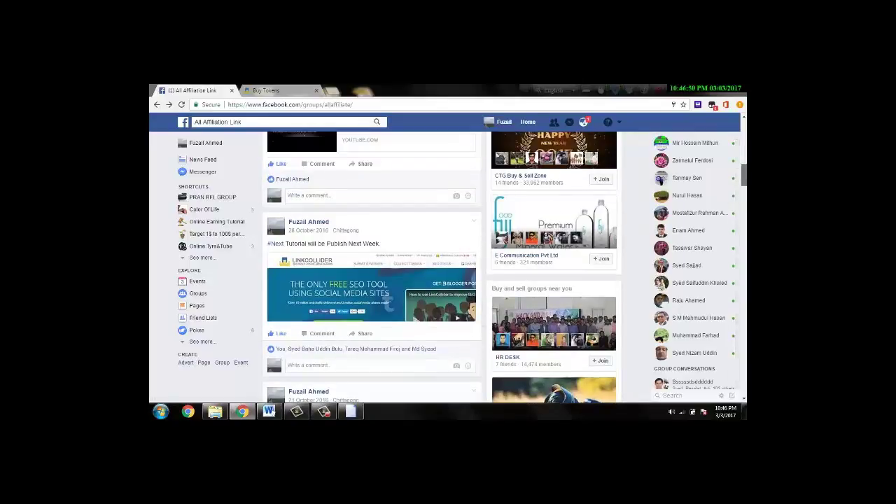
scroll(743, 175, up, 2)
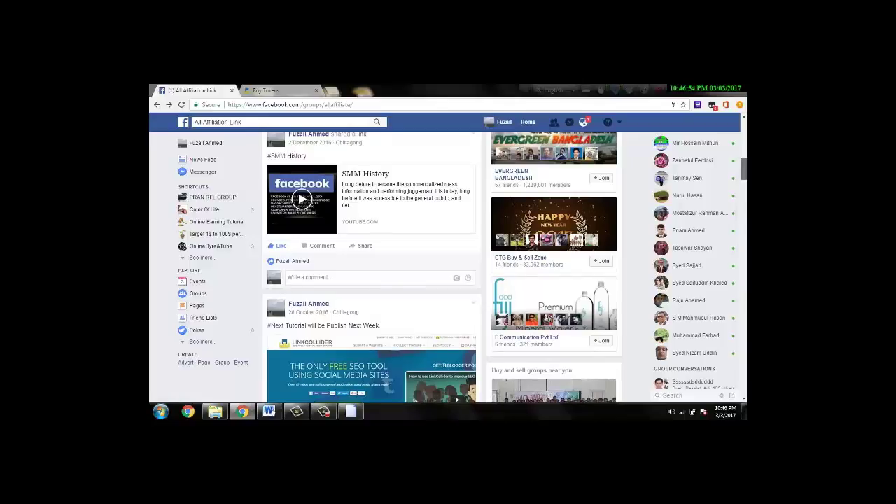
scroll(744, 168, up, 4)
scroll(743, 168, up, 1)
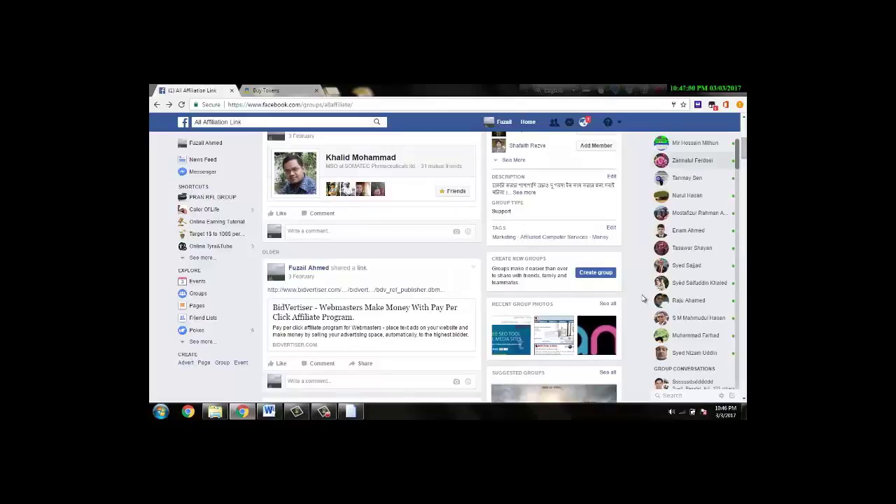
click(323, 412)
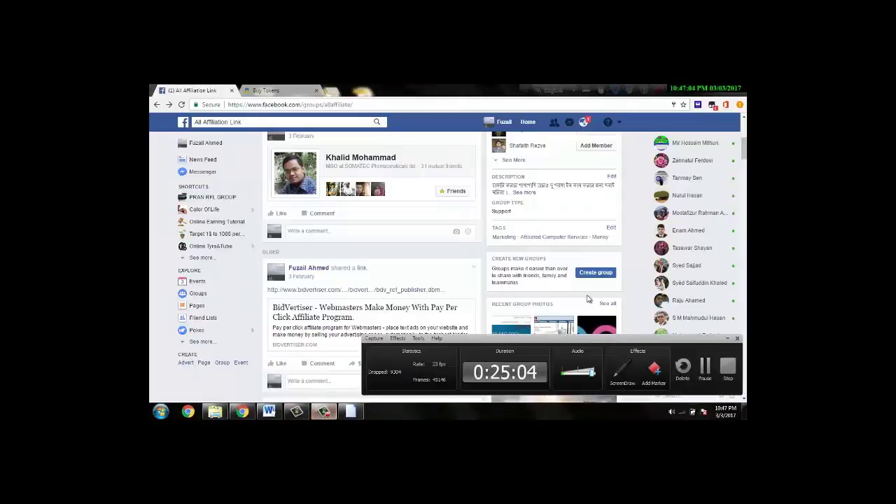